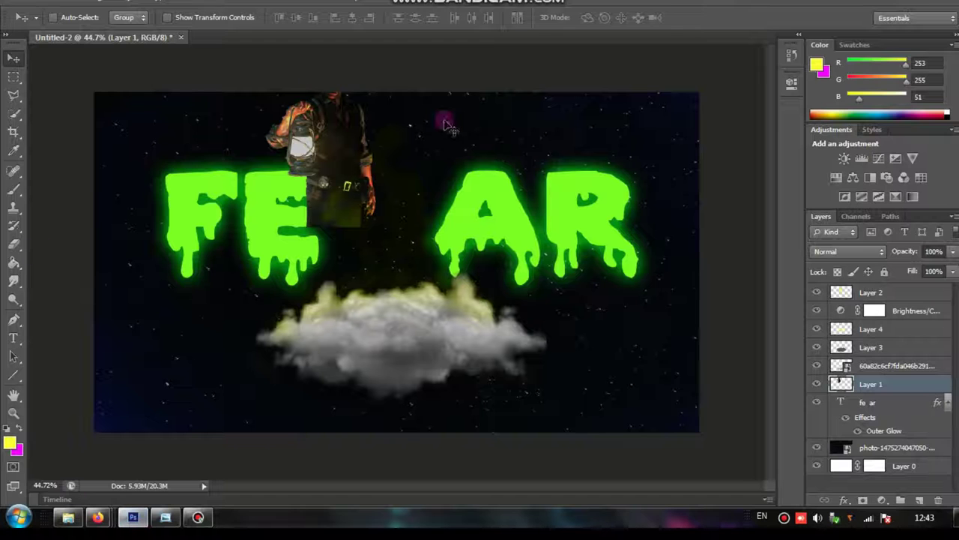
Drag Layer 1 down and right onto the cloud, into the gap between FE and AR.
left_click_drag(341, 162, 407, 249)
Create a new document, Untitled-3, at 1920 × 1080 pixels.
left_click(34, 6)
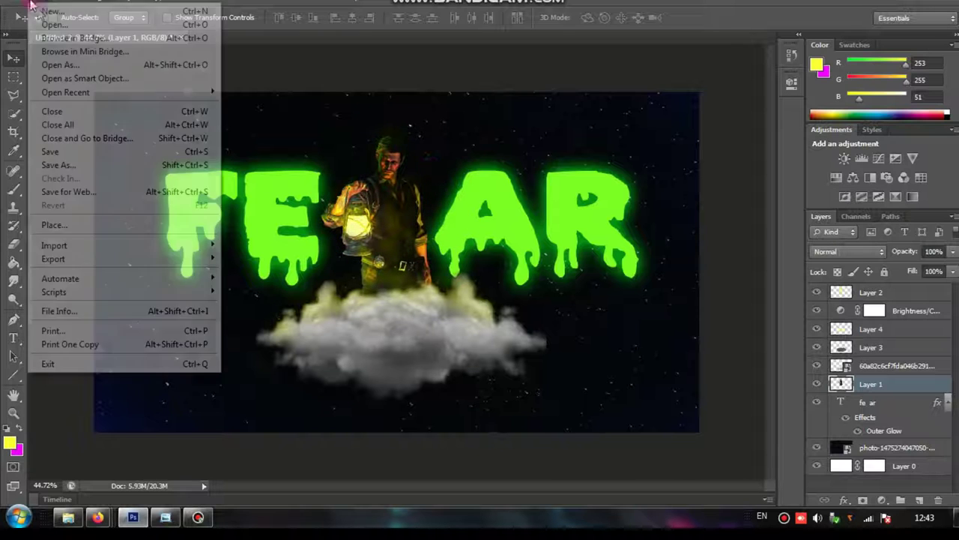
left_click(34, 6)
left_click(46, 12)
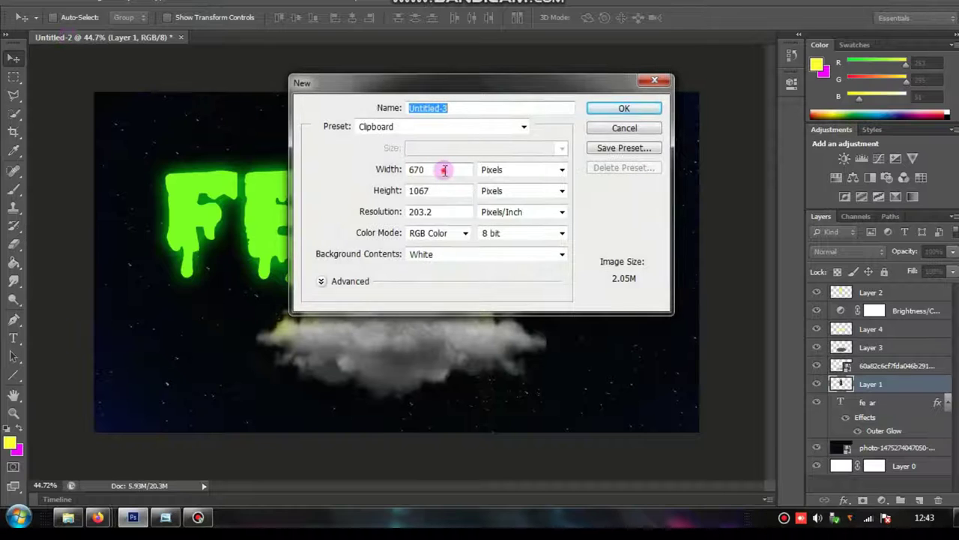
double_click(444, 170)
type("193")
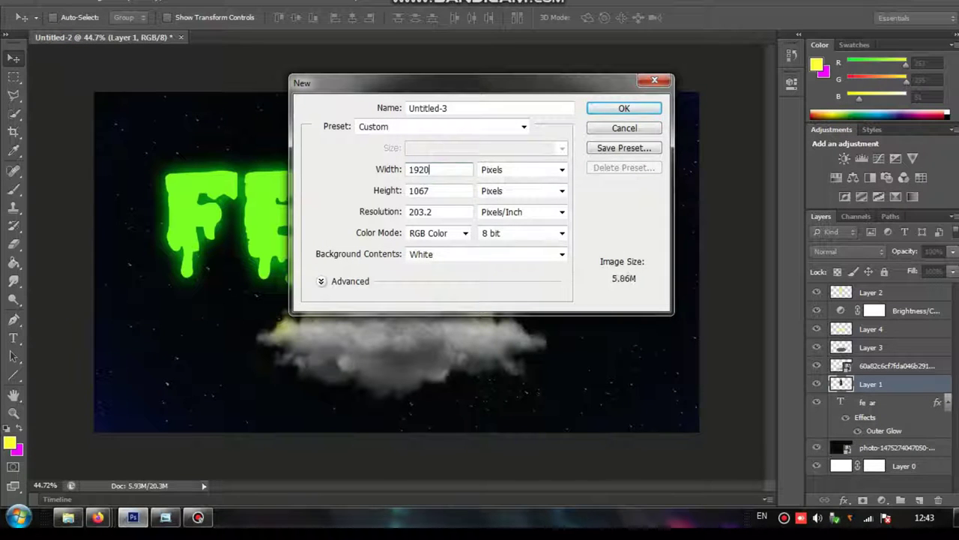
double_click(445, 172)
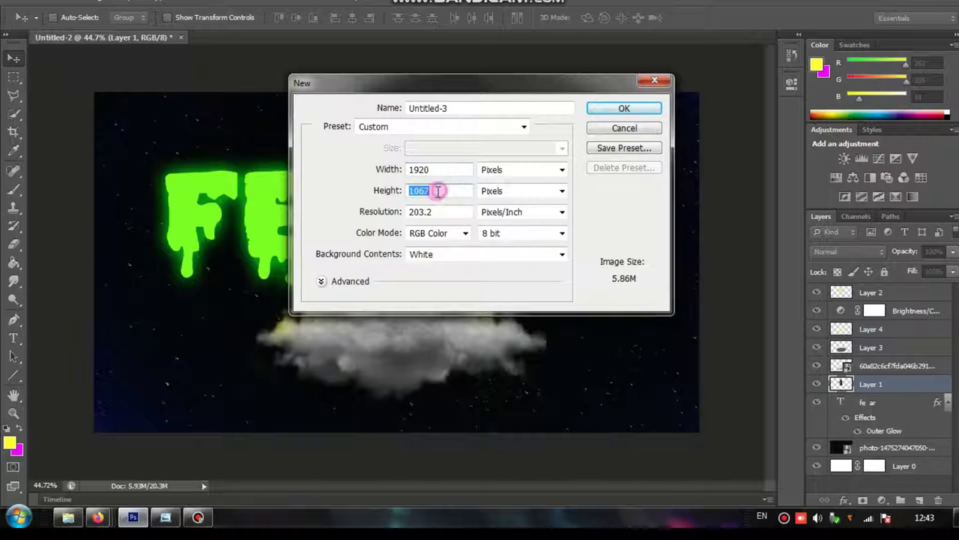
type("1080")
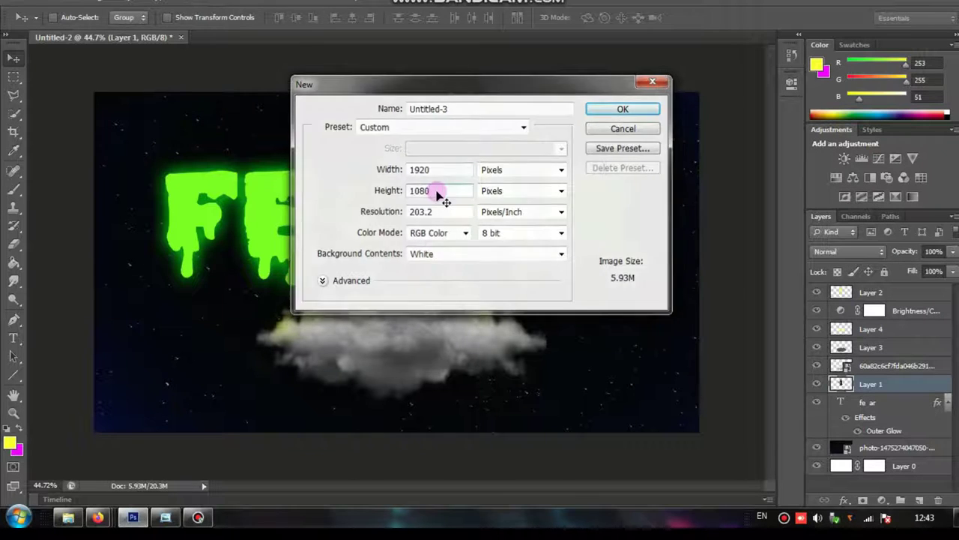
key("Return")
Place the cloud image into the new document.
left_click(35, 7)
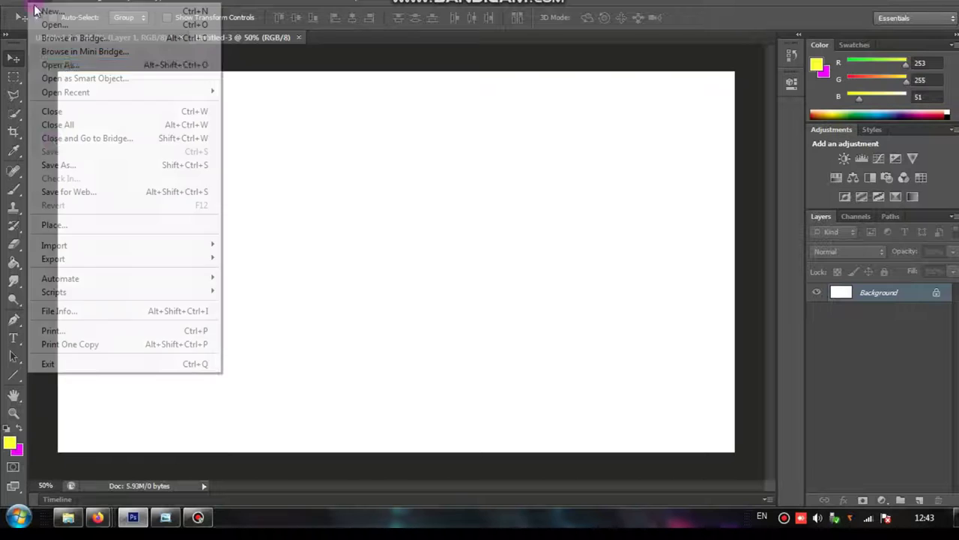
left_click(75, 223)
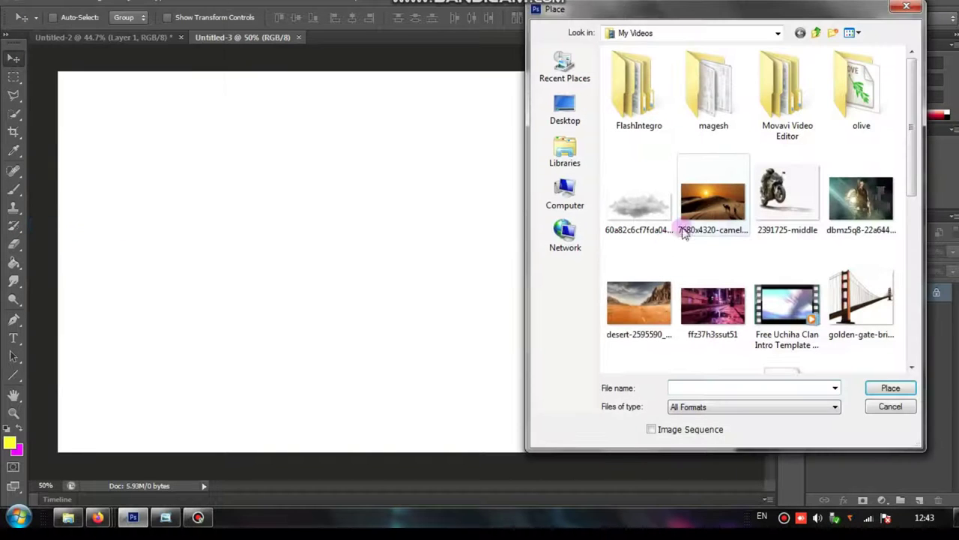
left_click(628, 210)
left_click(888, 389)
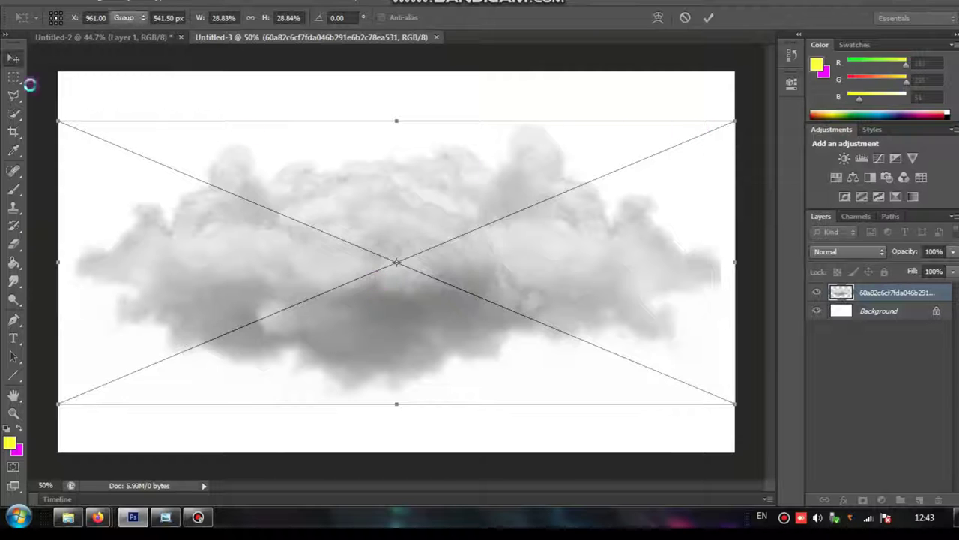
key("Return")
Place the starry night photo into the document.
left_click(34, 7)
left_click(68, 228)
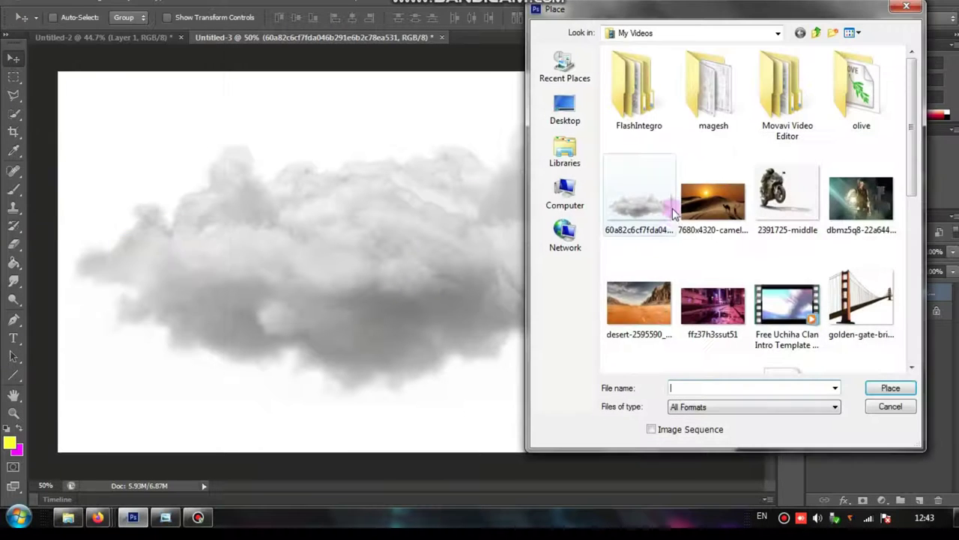
left_click(663, 203)
scroll(730, 239, "down", 2)
scroll(733, 253, "down", 3)
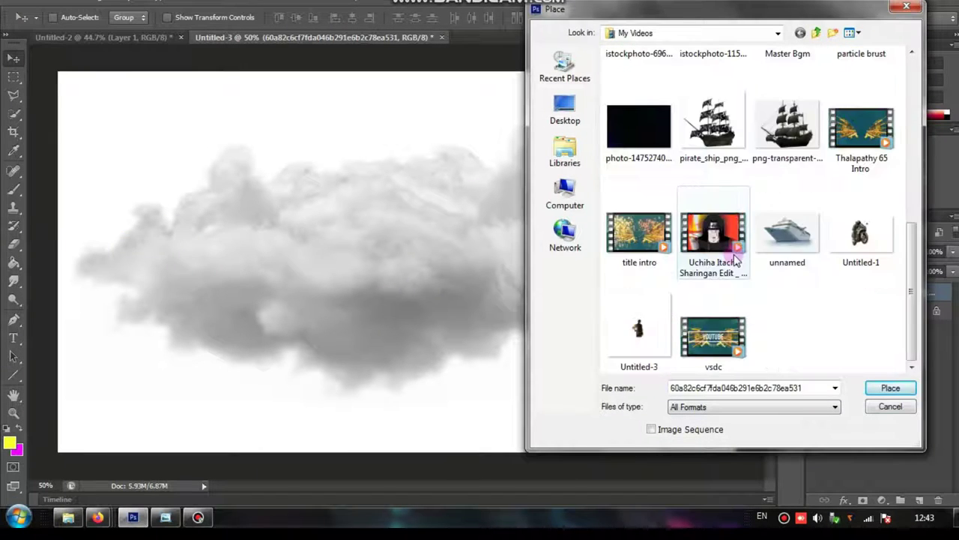
left_click(641, 150)
left_click(890, 387)
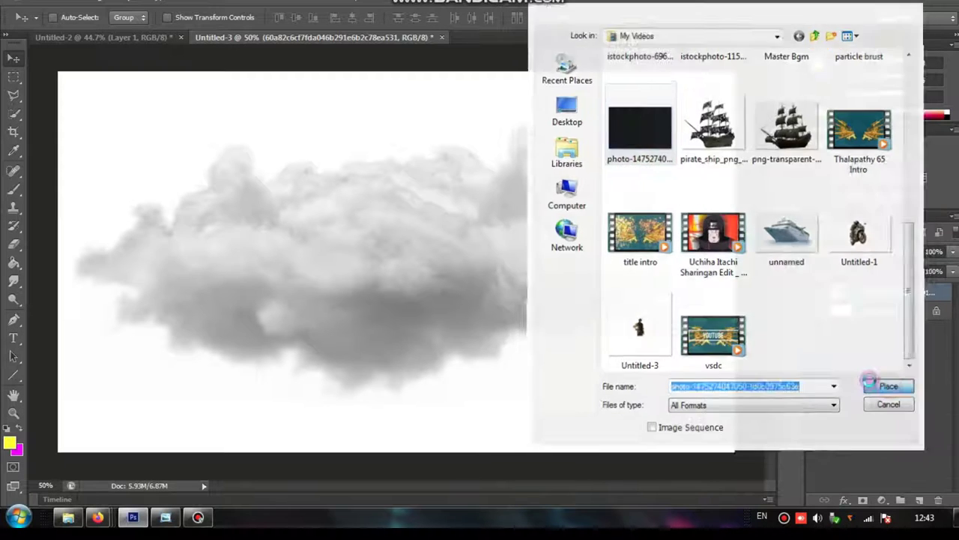
Stretch the starry photo sideways to cover the whole canvas.
left_click_drag(683, 73, 734, 73)
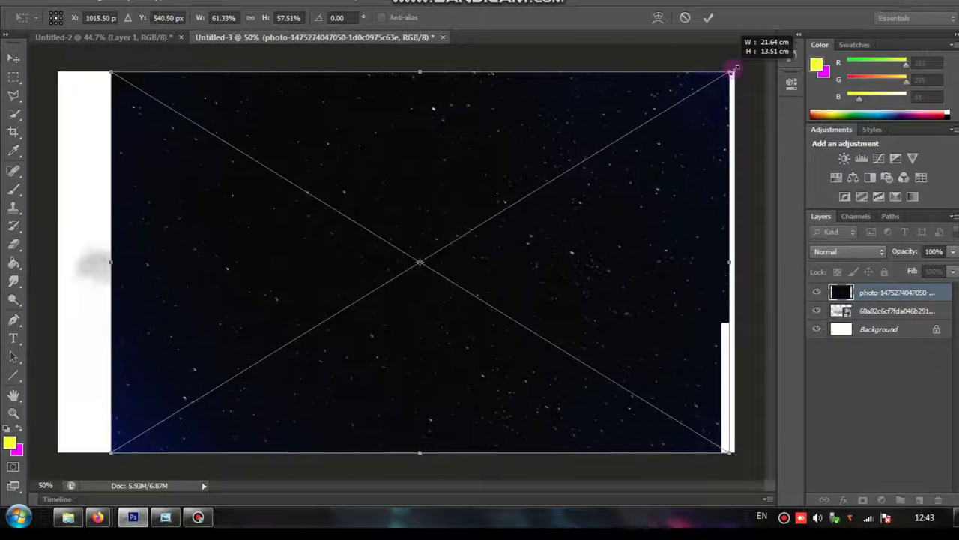
left_click_drag(108, 74, 58, 73)
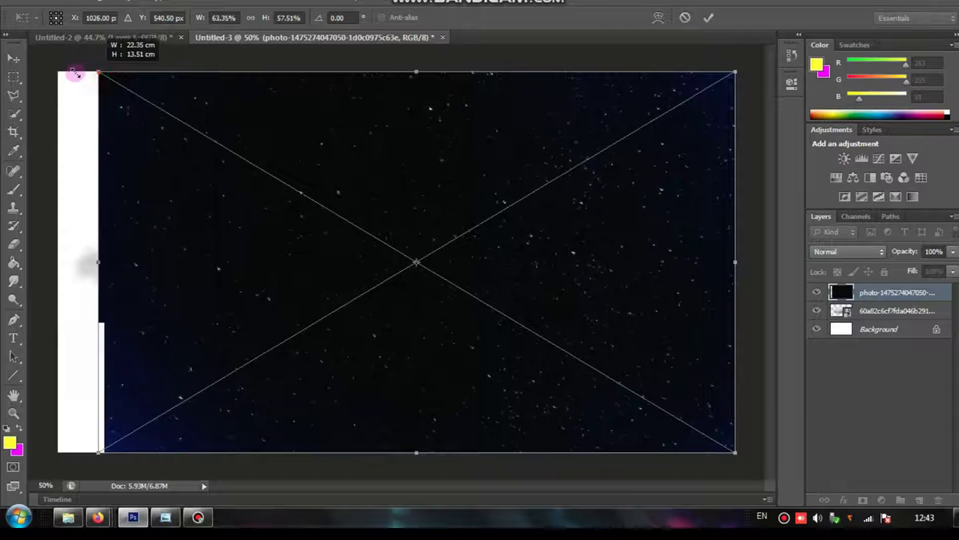
key("Return")
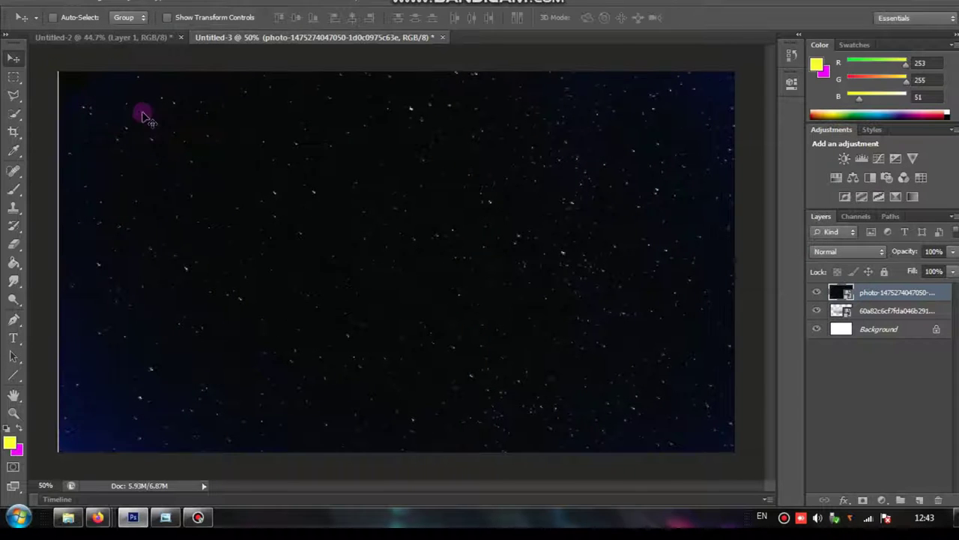
key("ctrl+t")
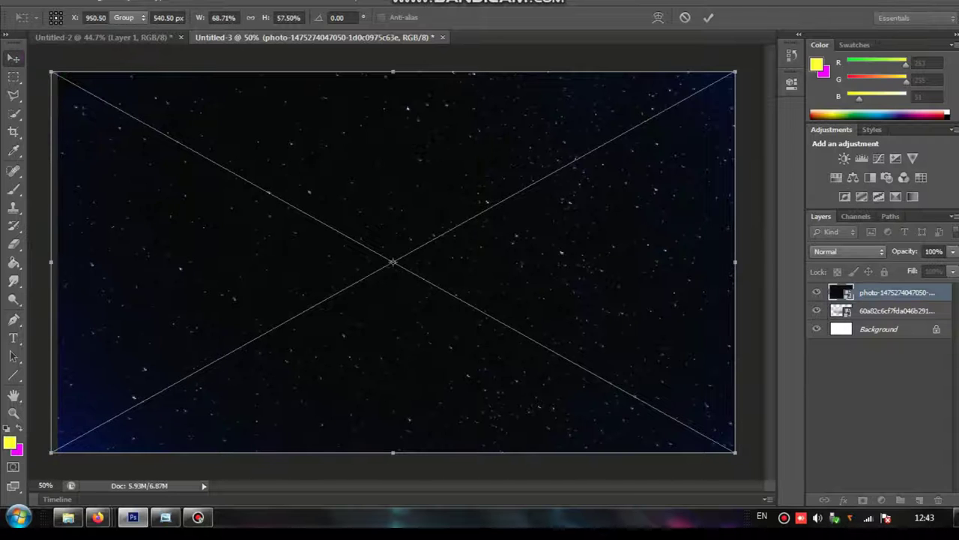
key("Return")
left_click(37, 2)
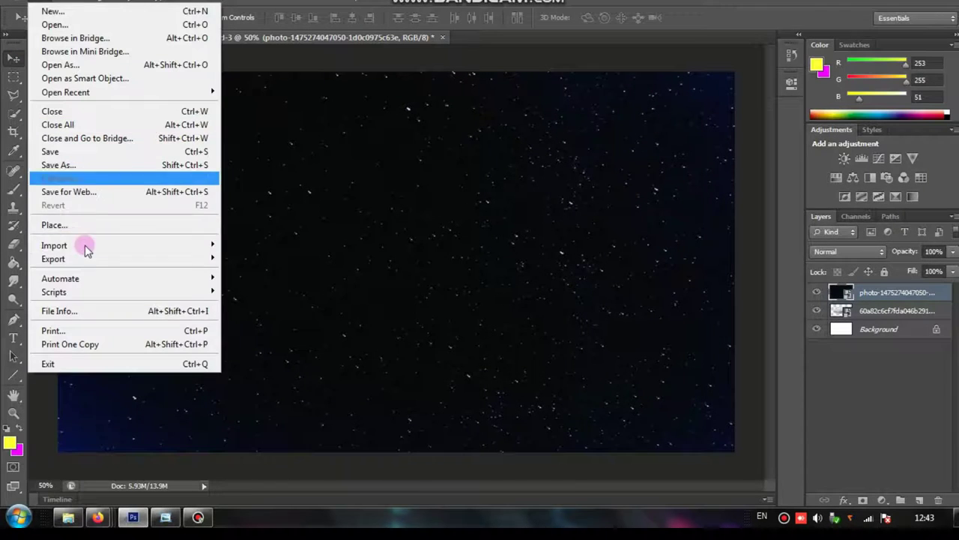
Place the Untitled-3 image of the lantern-holding man into the document.
left_click(130, 222)
left_click(726, 215)
scroll(724, 209, "down", 5)
scroll(723, 210, "down", 2)
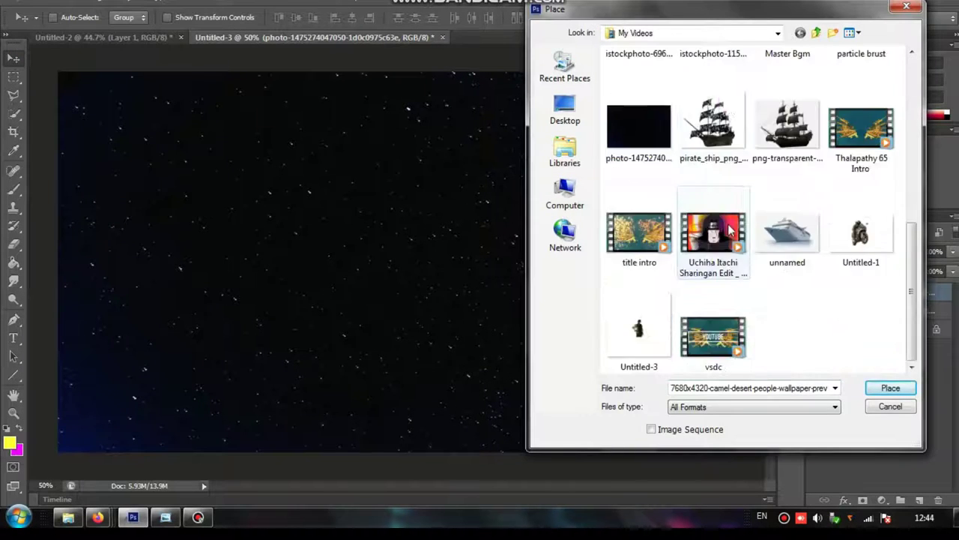
left_click(638, 330)
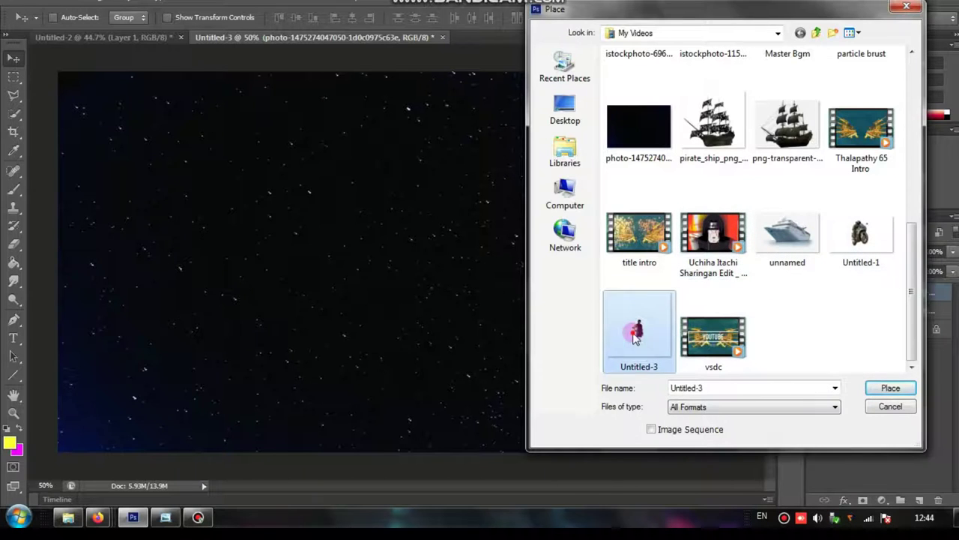
left_click(899, 387)
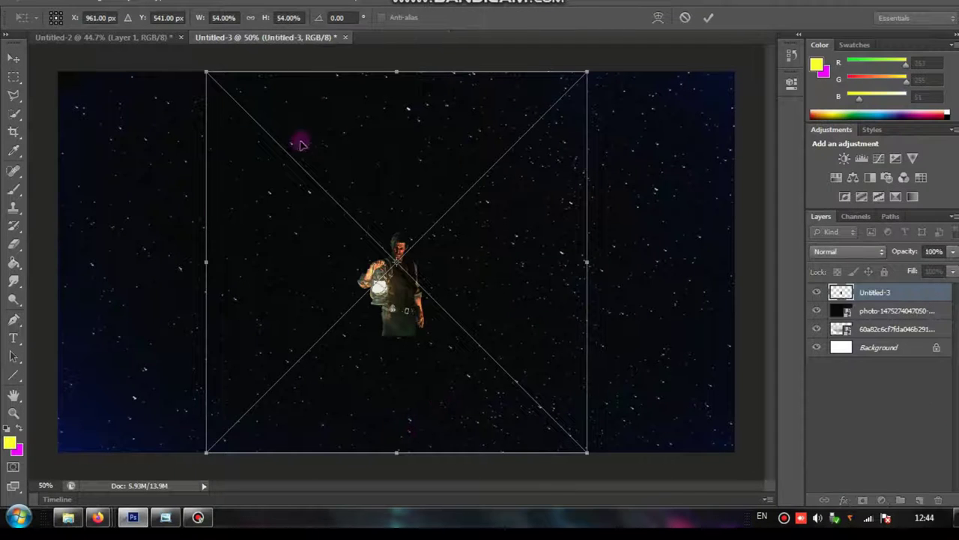
Enlarge and centre the man, then restack the cloud layer above the sky photo.
left_click_drag(586, 73, 658, 20)
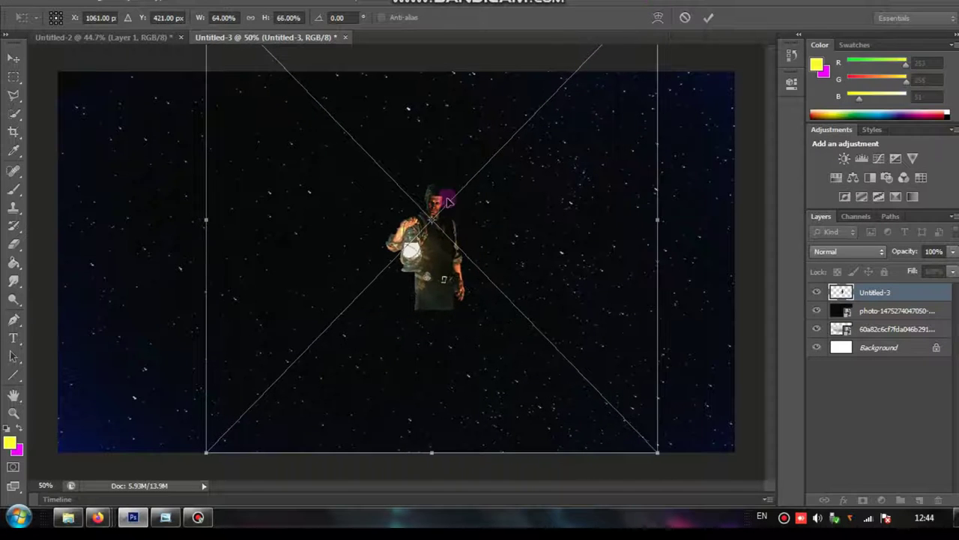
left_click_drag(405, 258, 388, 251)
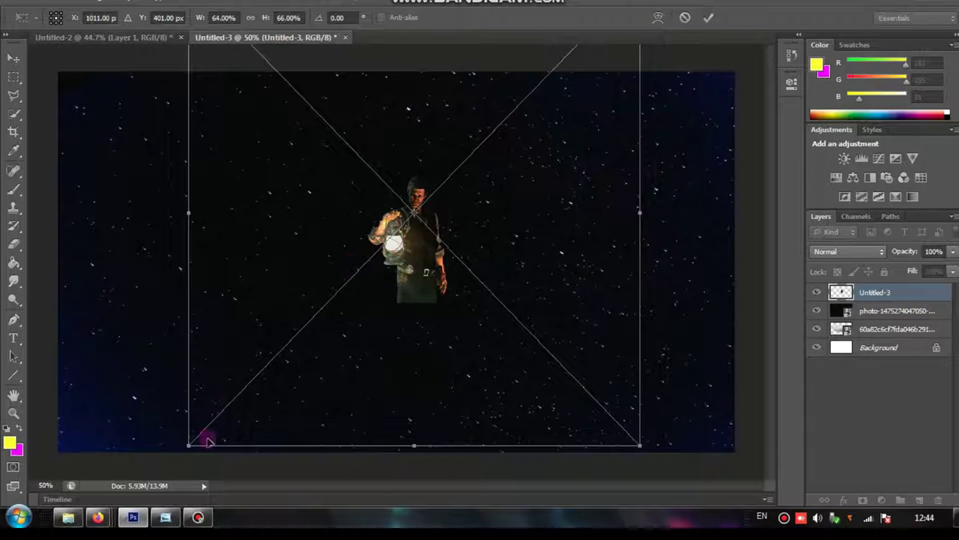
left_click_drag(188, 448, 174, 453)
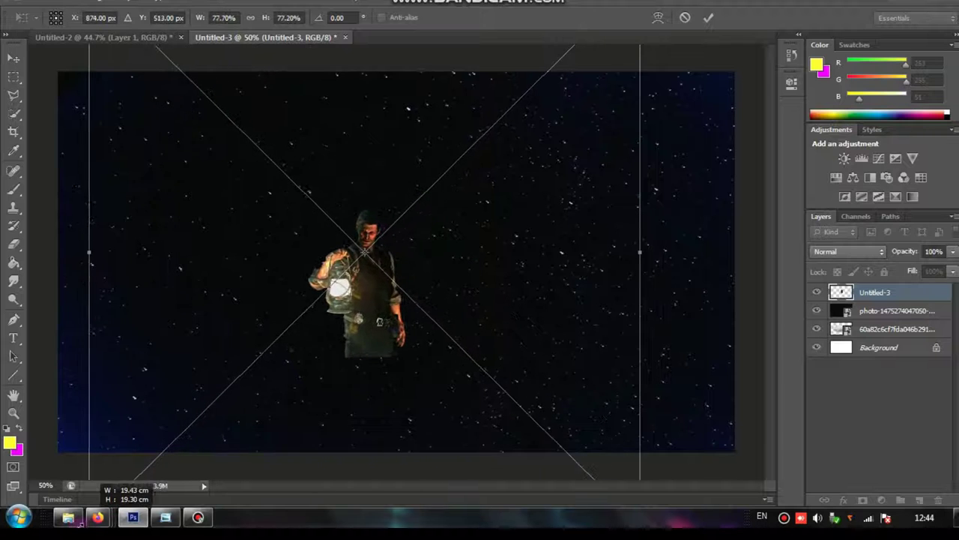
left_click_drag(310, 353, 351, 289)
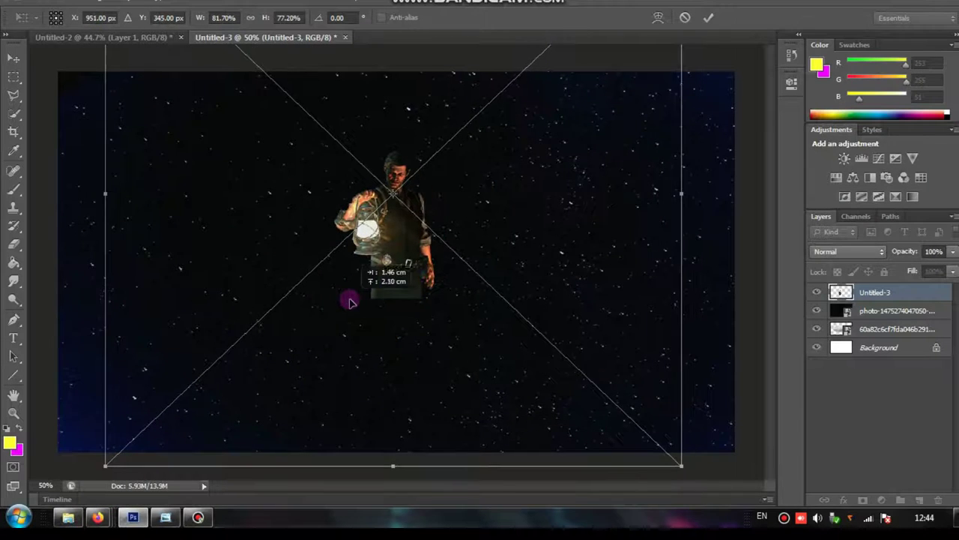
key("Return")
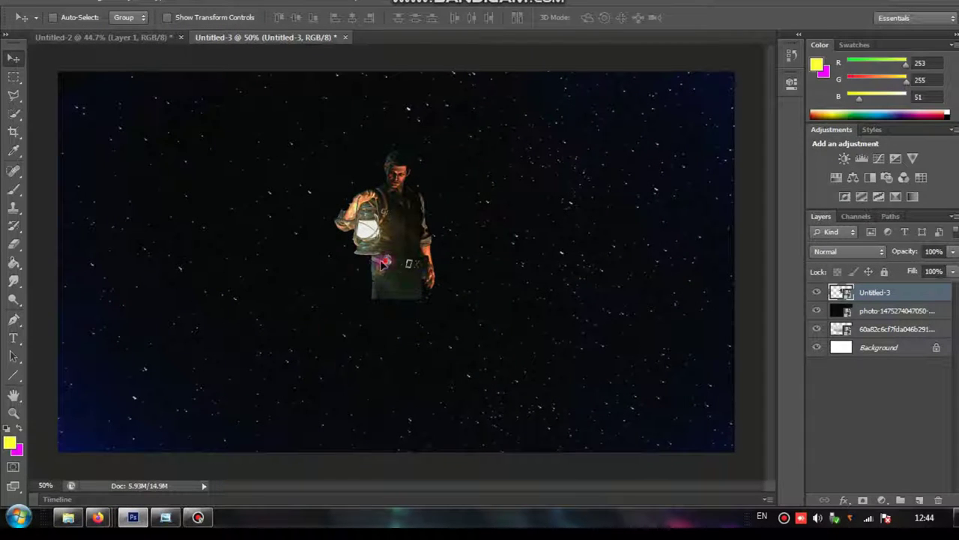
left_click_drag(382, 262, 356, 274)
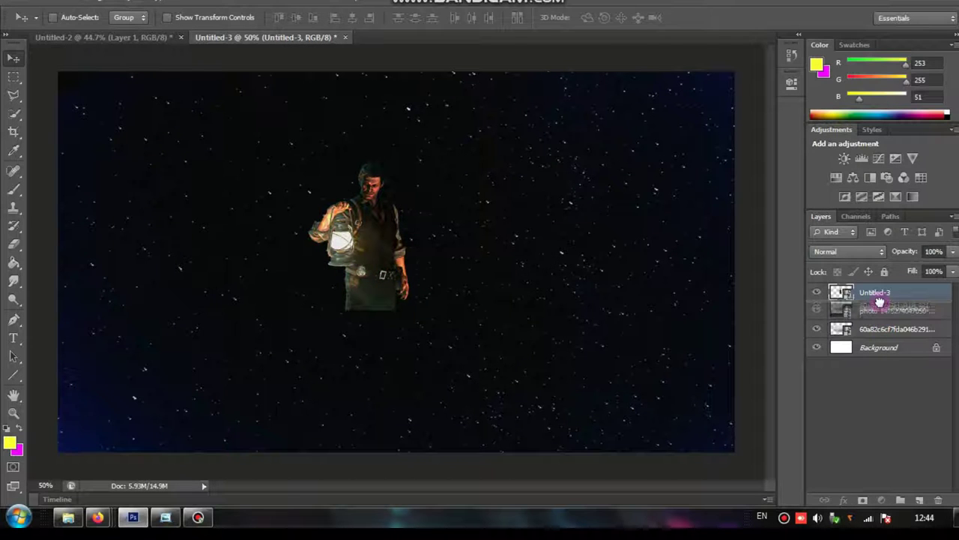
left_click_drag(886, 330, 881, 309)
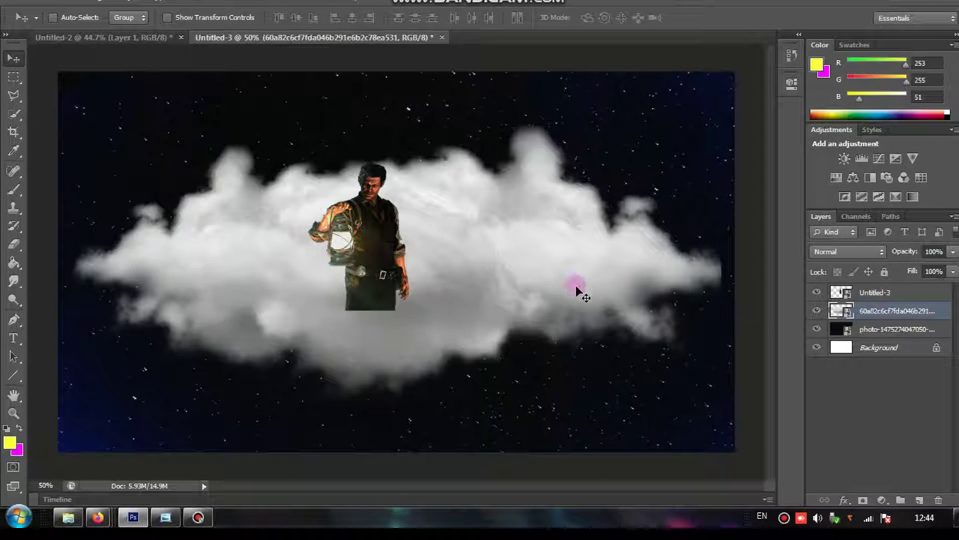
Shrink the cloud and move it under the man's legs.
key("ctrl+t")
mouse_move(734, 122)
left_mouse_down()
mouse_move(512, 258)
mouse_move(416, 270)
left_mouse_up()
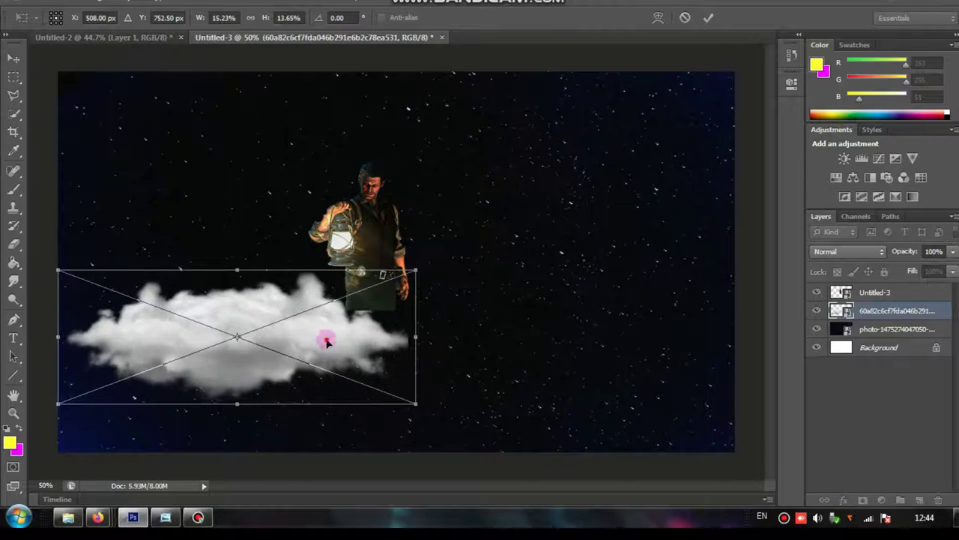
left_click_drag(326, 342, 483, 325)
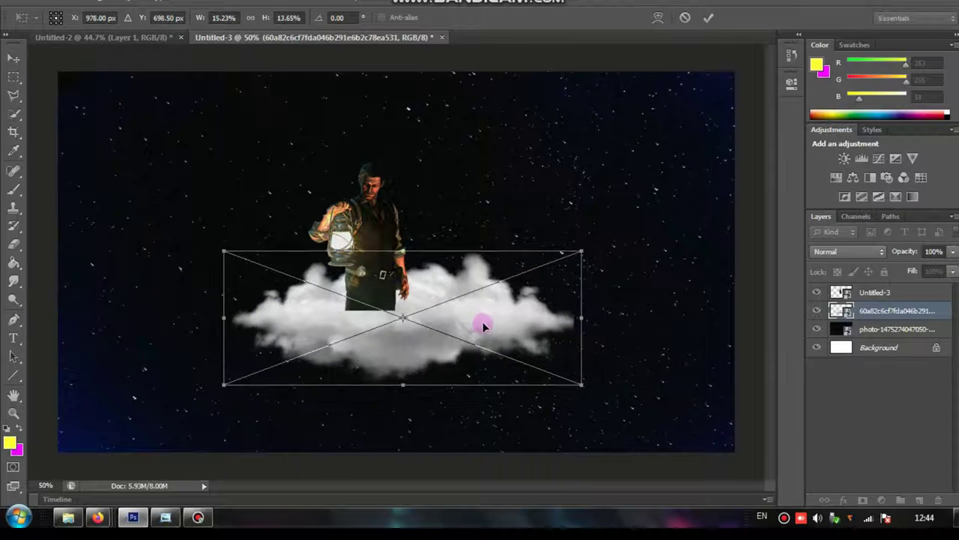
key("Return")
key("ctrl+t")
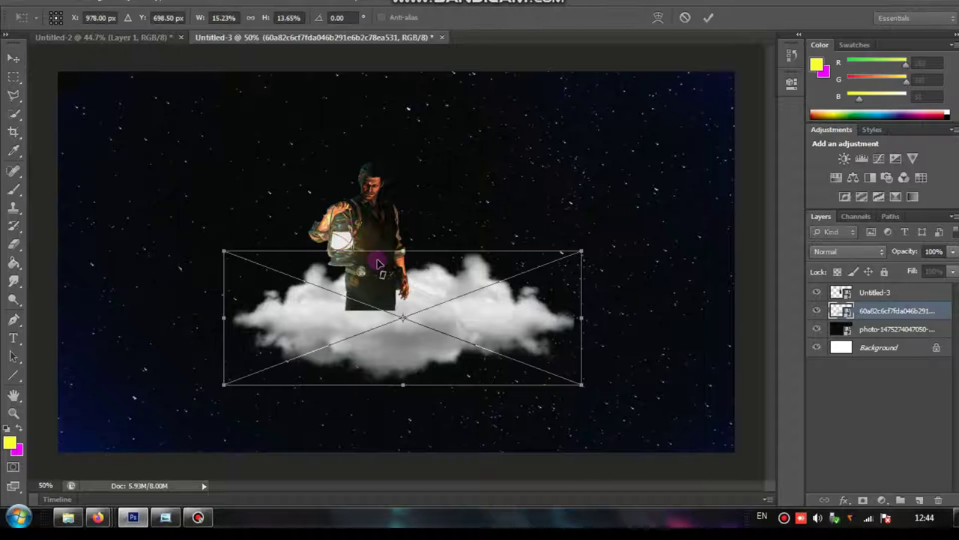
key("Return")
Restack the man's layer beneath the cloud and lower him into it.
left_click(875, 292)
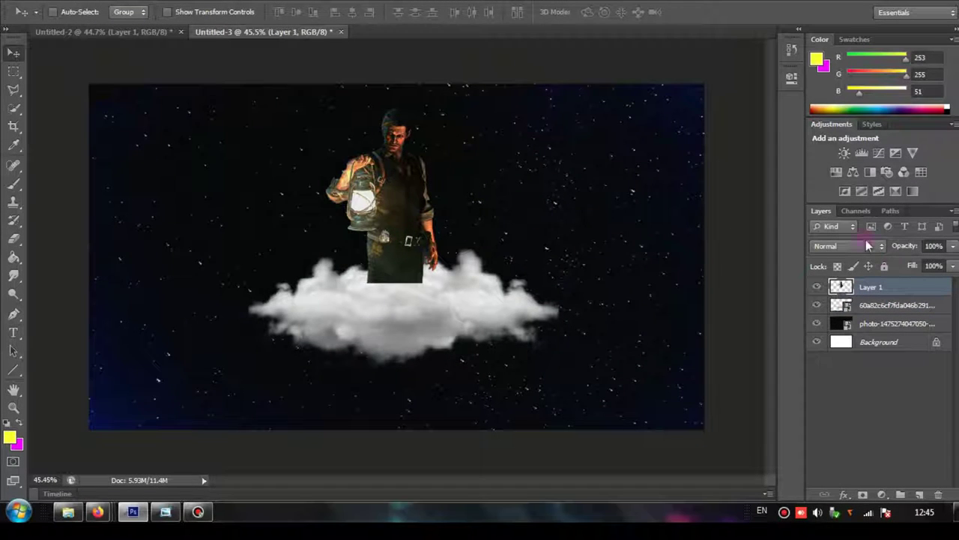
left_click_drag(902, 292, 892, 314)
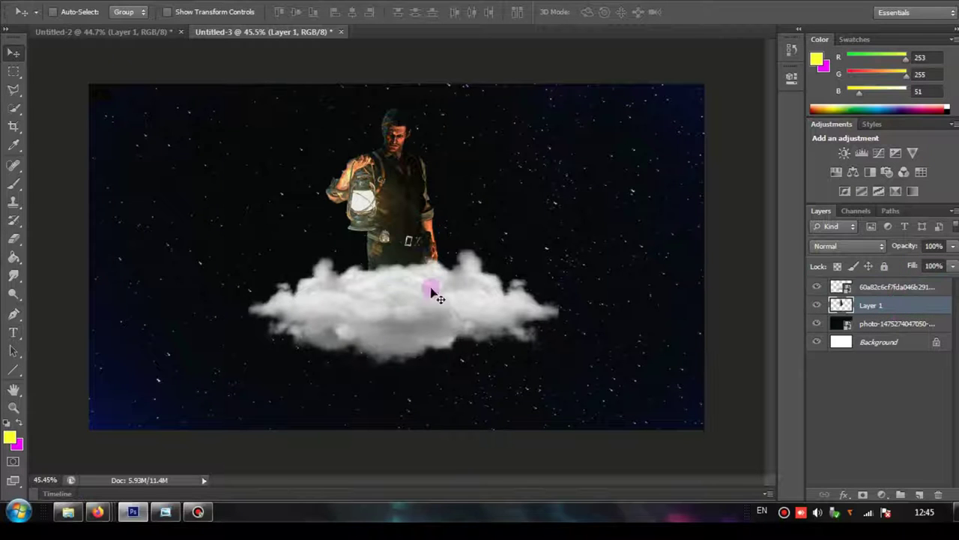
left_click_drag(396, 229, 402, 283)
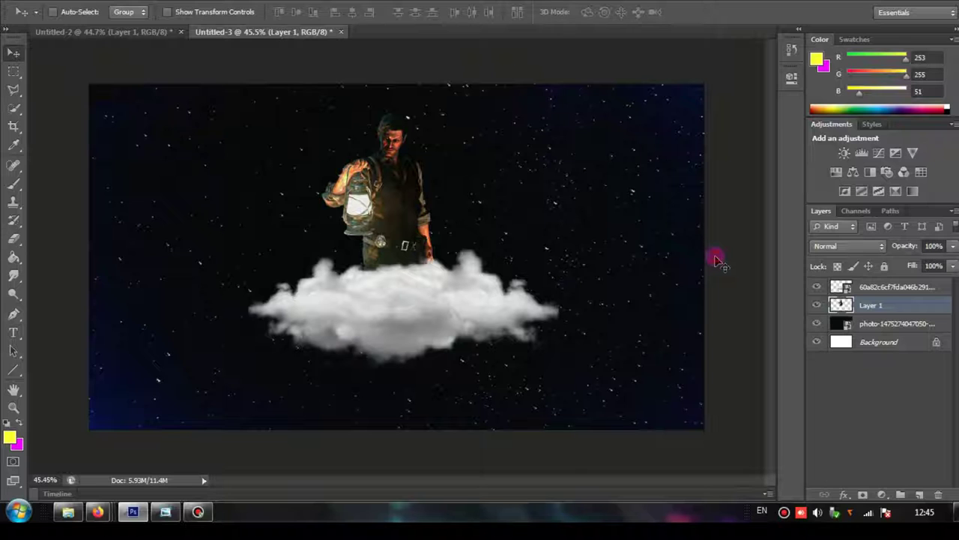
Set the man's Brightness to -108 and Contrast to 15, then add a new empty layer.
left_click(146, 0)
mouse_move(116, 26)
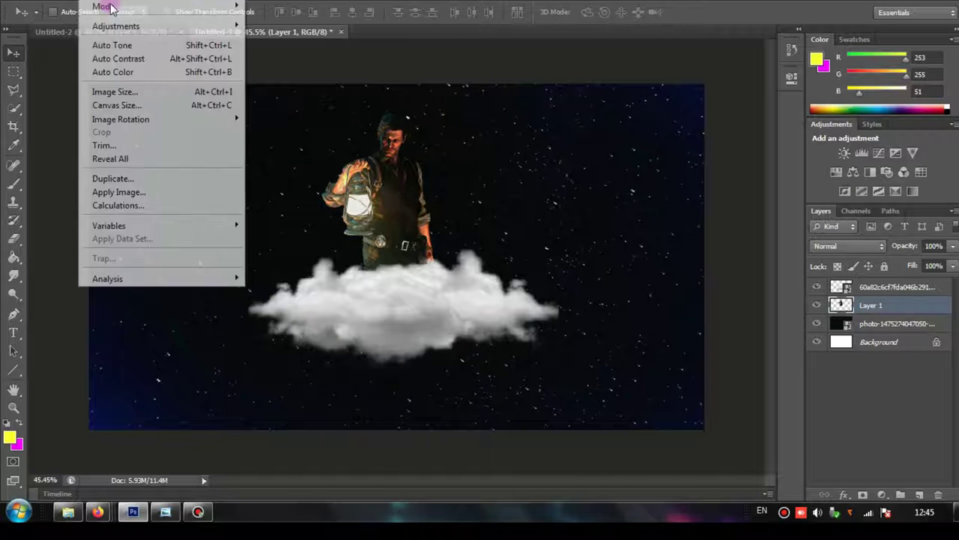
left_click(330, 29)
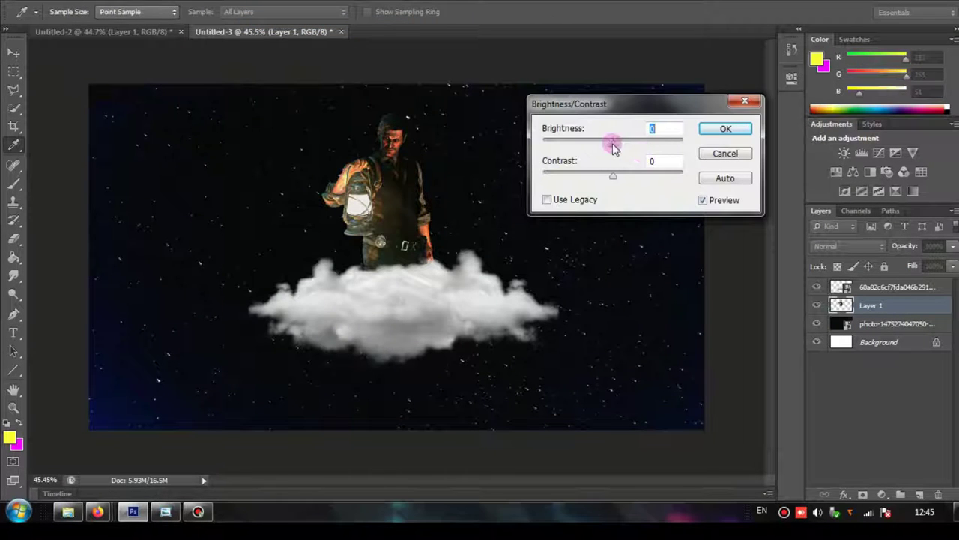
left_click_drag(613, 147, 564, 146)
left_click_drag(614, 178, 622, 177)
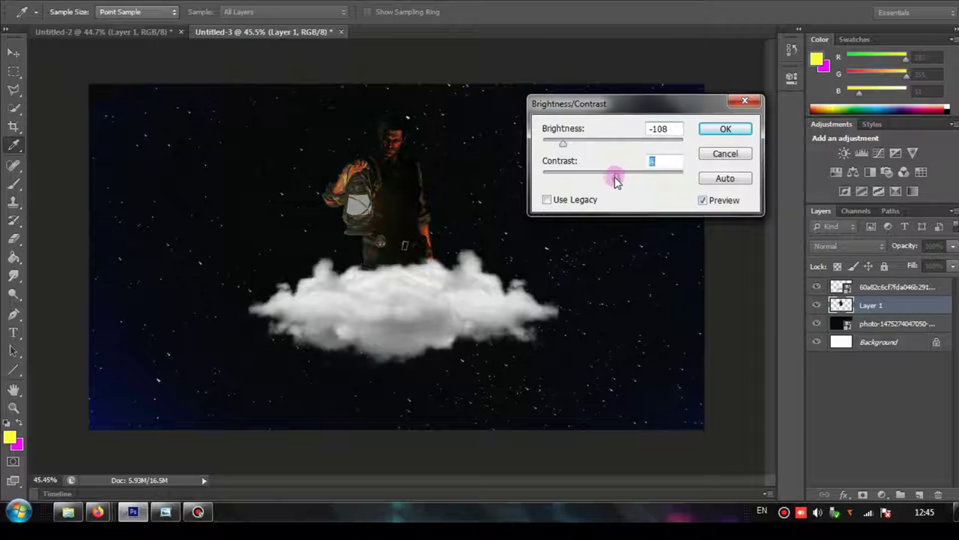
left_click(747, 129)
key("v")
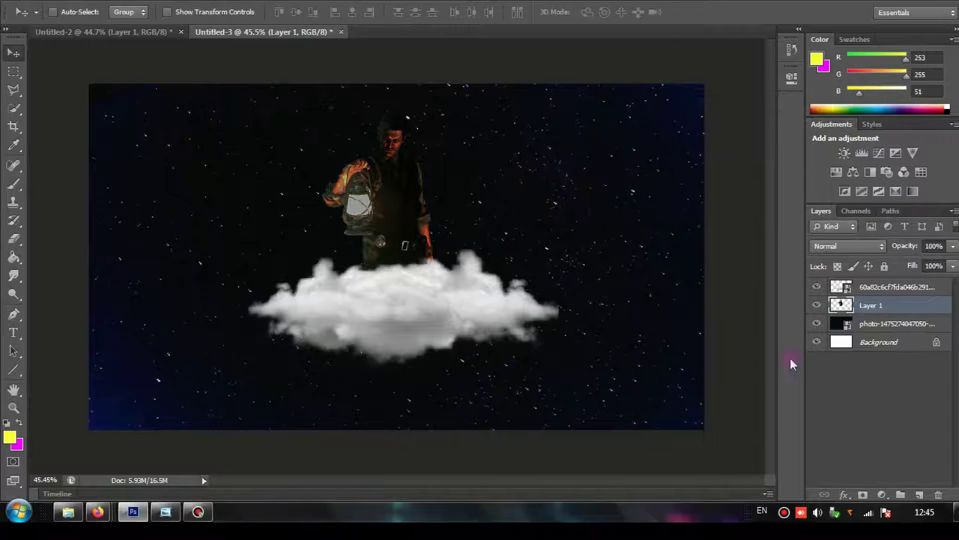
left_click(918, 495)
type("effect")
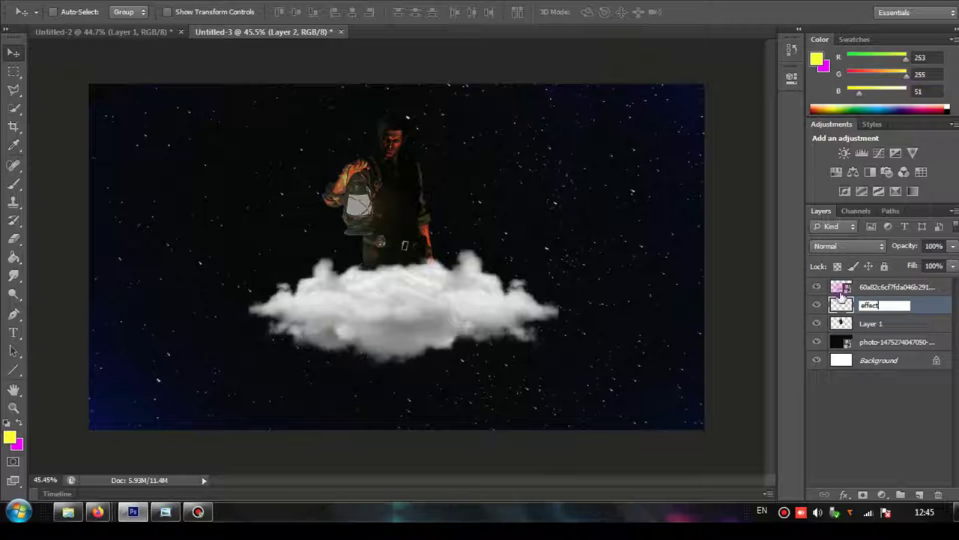
Name the new layer 'effect' and choose a yellow foreground colour for the Brush.
key("Return")
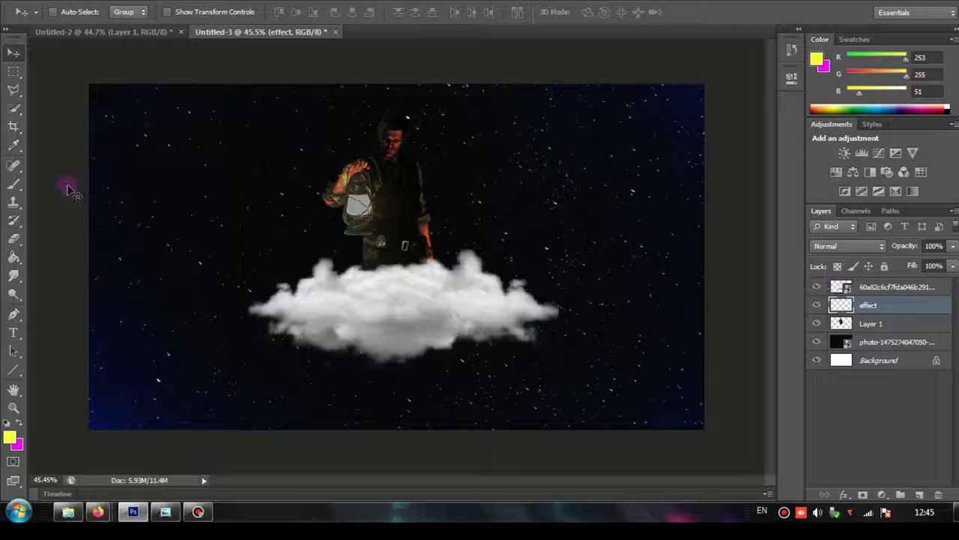
left_click(14, 185)
left_click(816, 60)
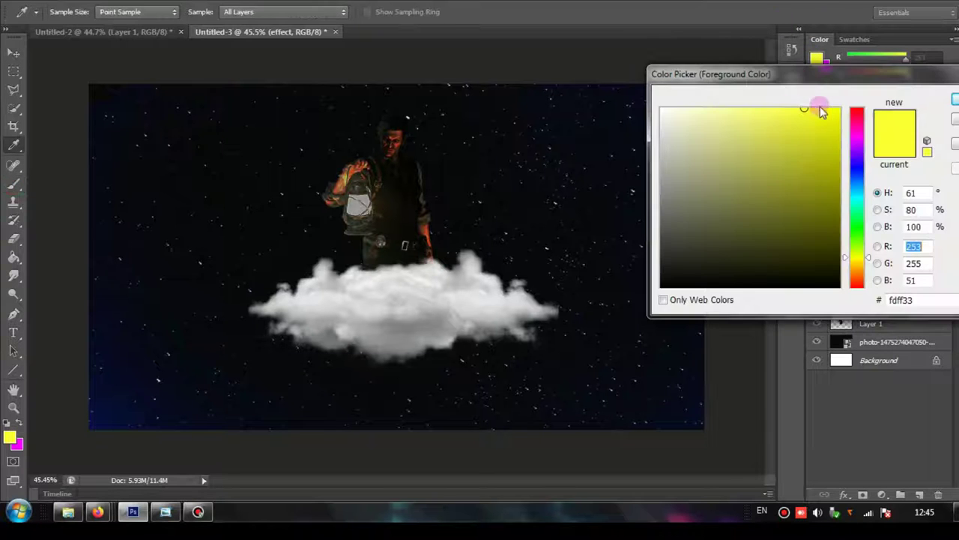
left_click(955, 98)
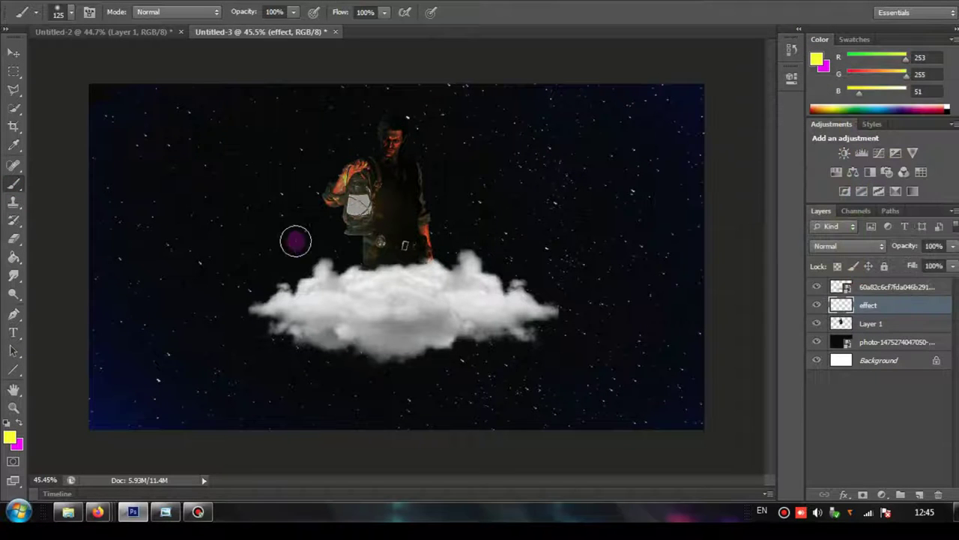
Paint yellow glow over the lantern glass, along the arm, and near the face.
scroll(321, 214, "up", 1)
scroll(351, 193, "up", 2)
scroll(351, 193, "up", 3)
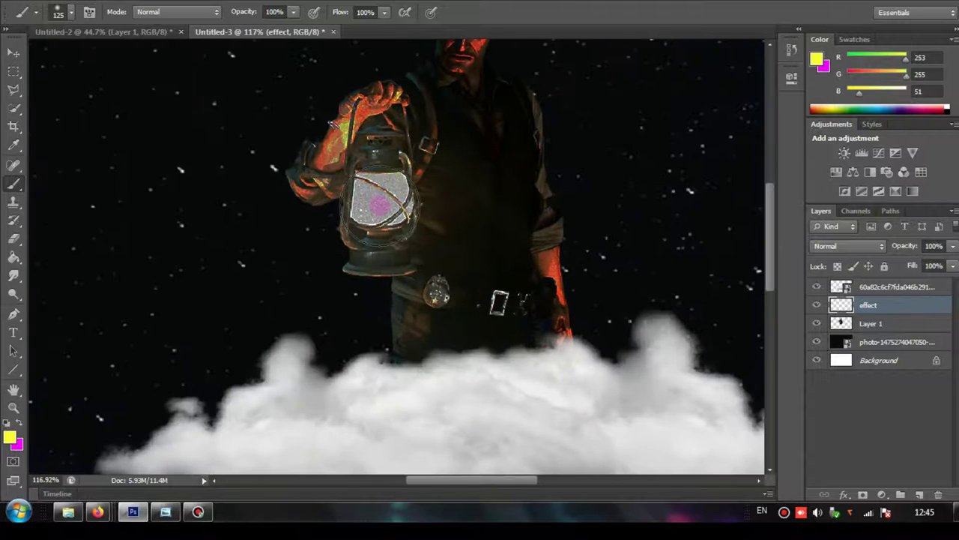
left_click_drag(378, 199, 362, 195)
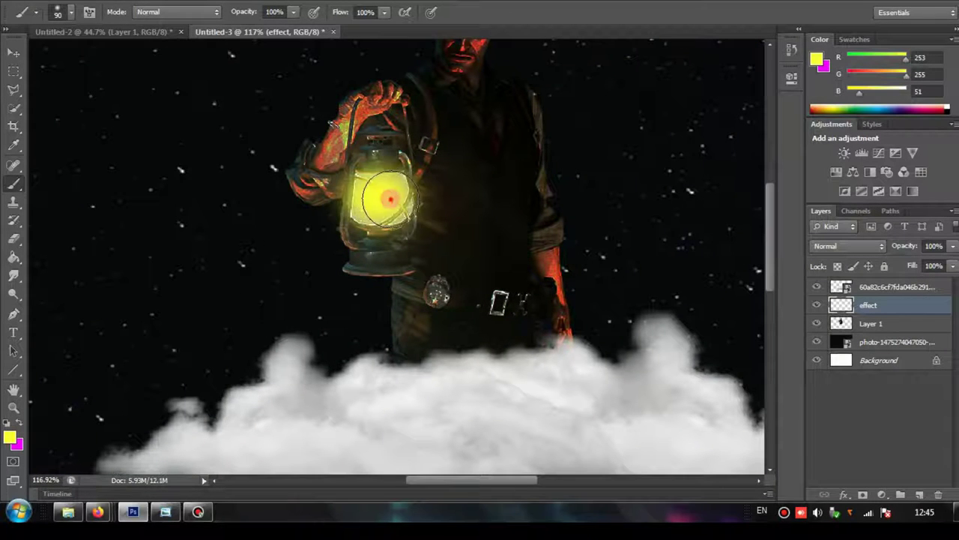
key("p")
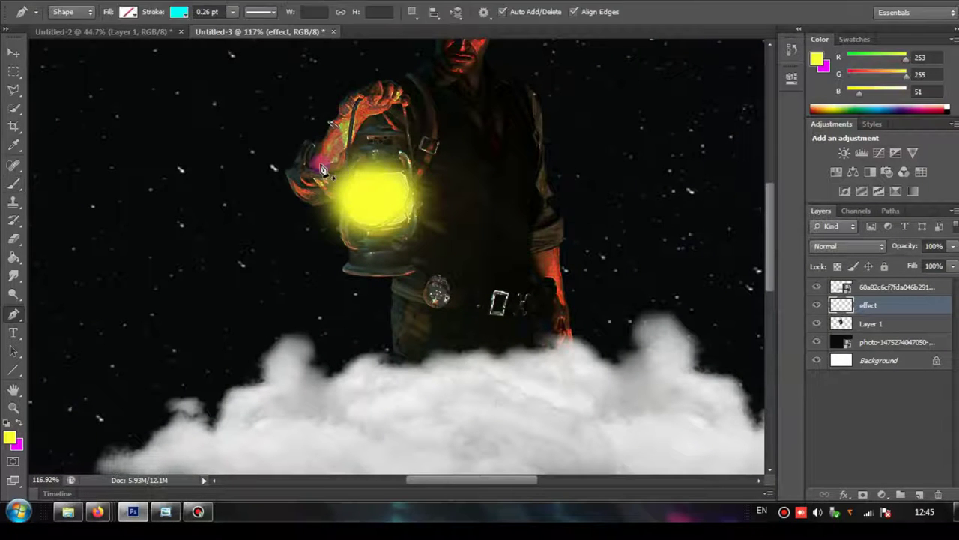
left_click(15, 185)
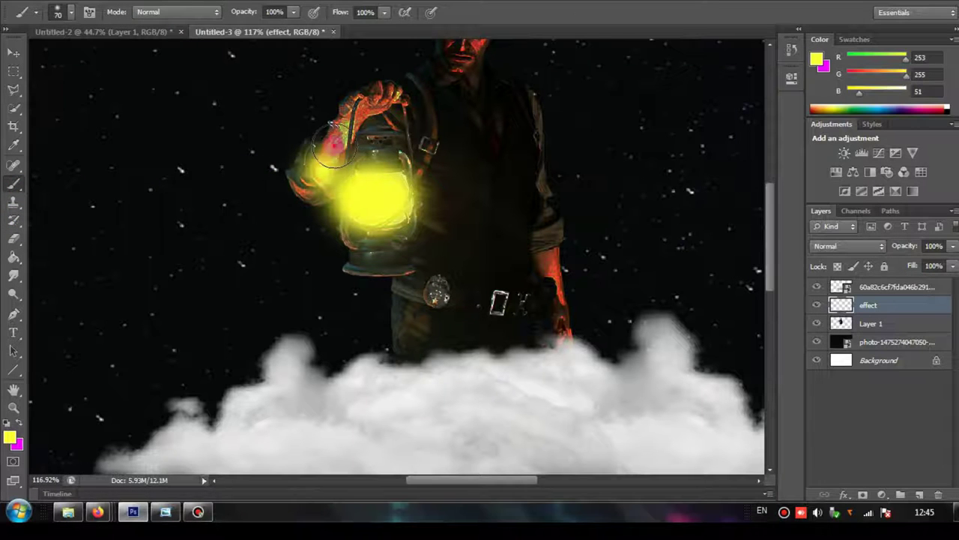
left_click_drag(341, 165, 394, 86)
scroll(473, 174, "up", 3)
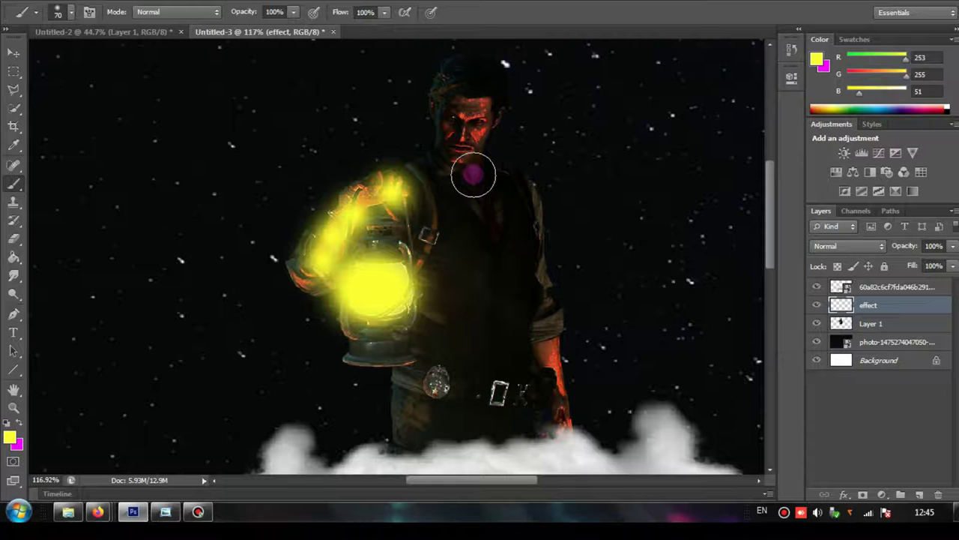
left_click(439, 135)
mouse_move(439, 110)
left_mouse_down()
mouse_move(455, 81)
mouse_move(401, 192)
left_mouse_up()
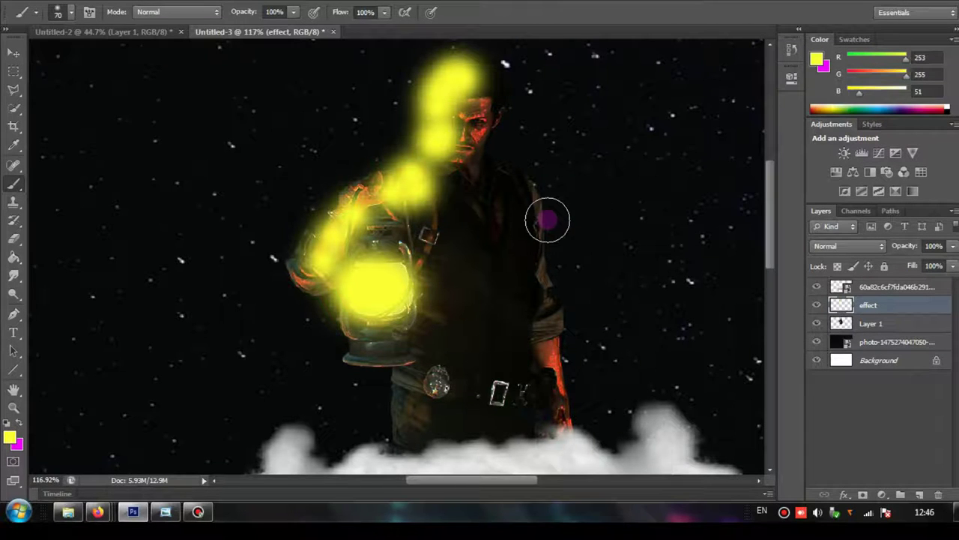
Set the effect layer to Overlay and enlarge the brush to 60.
left_click(840, 246)
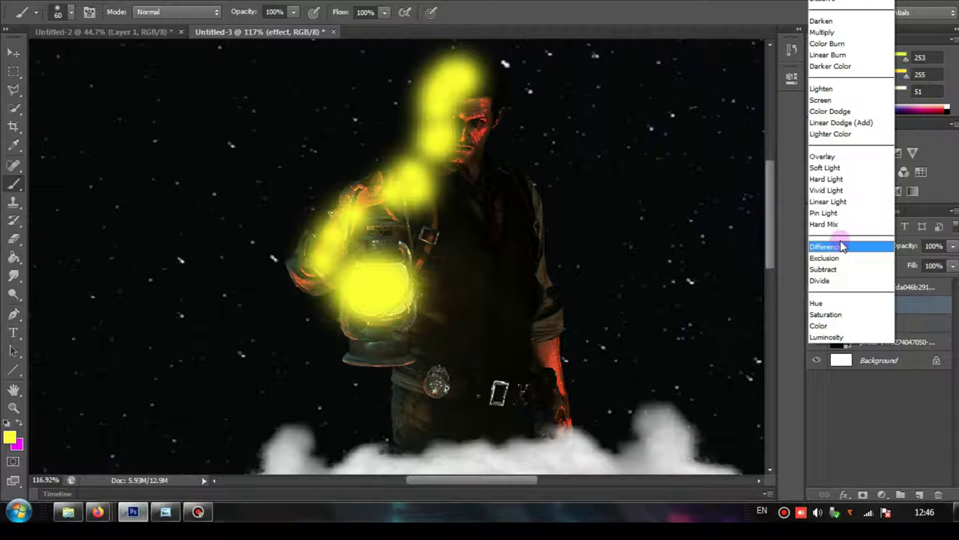
left_click(837, 156)
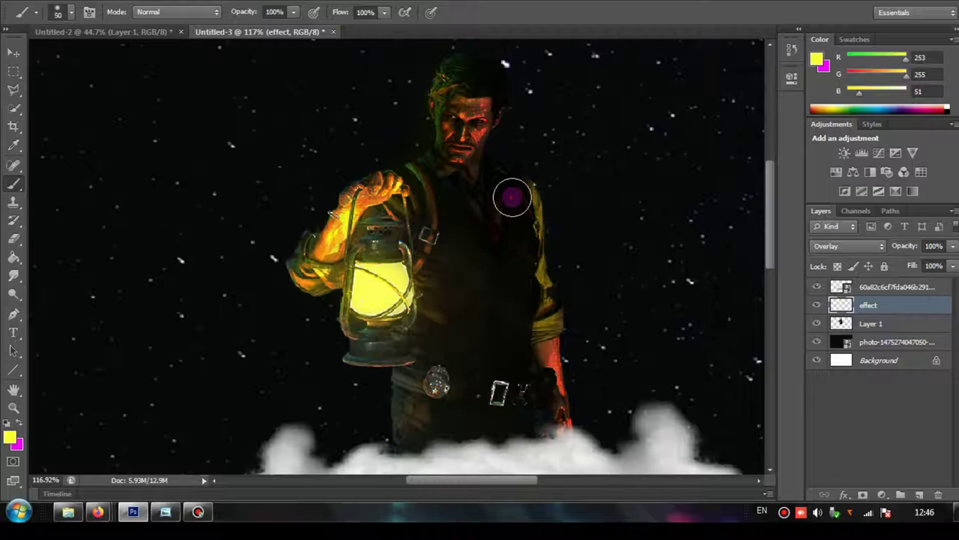
key("bracketright")
key("bracketright")
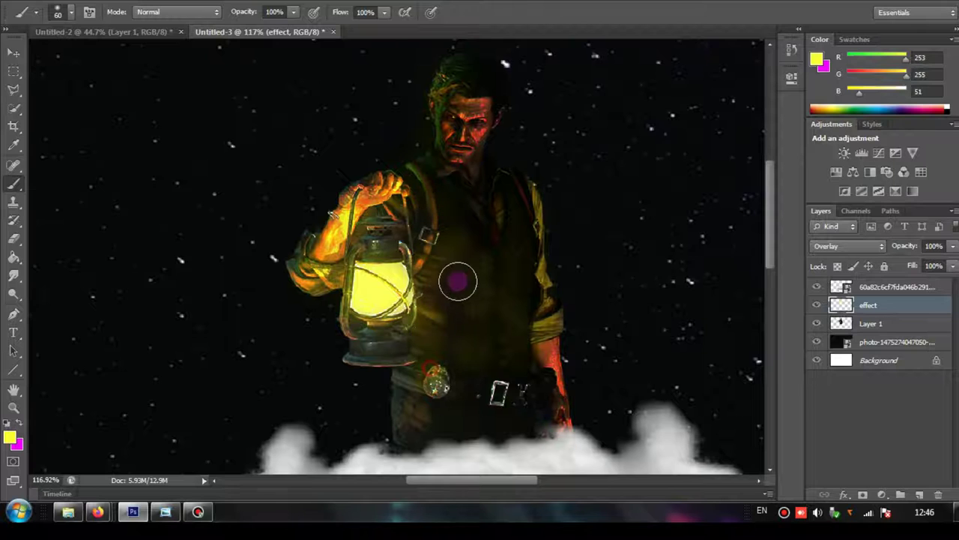
scroll(427, 316, "down", 3)
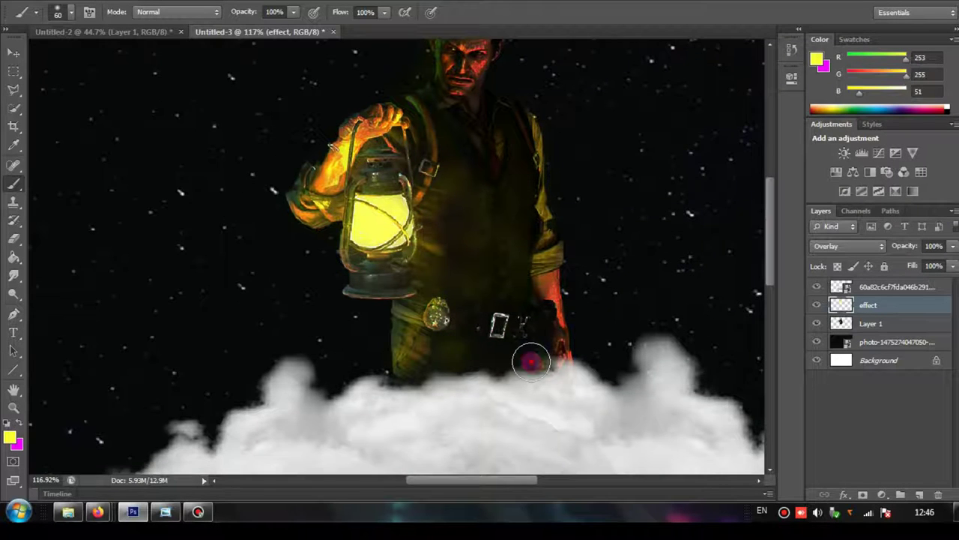
scroll(467, 257, "down", 2)
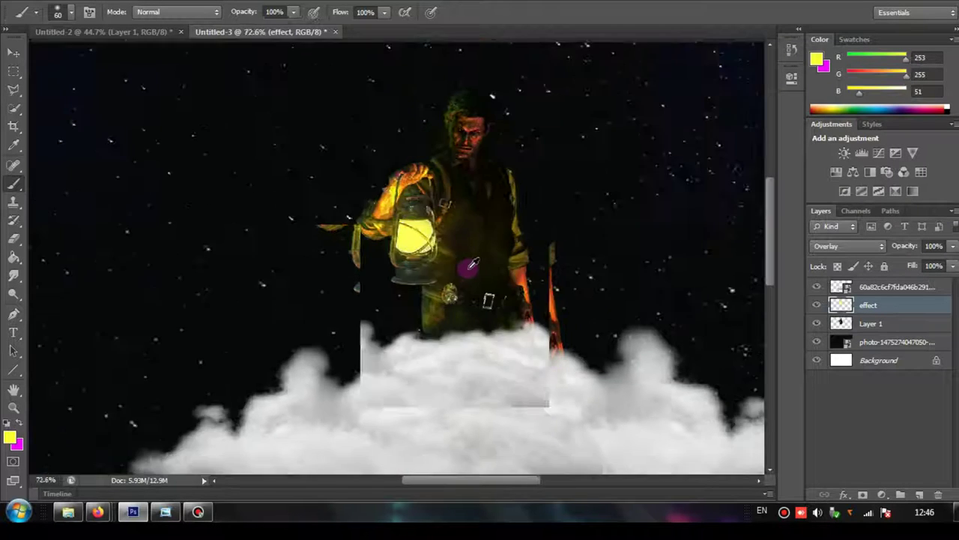
scroll(449, 270, "down", 2)
scroll(435, 289, "down", 1)
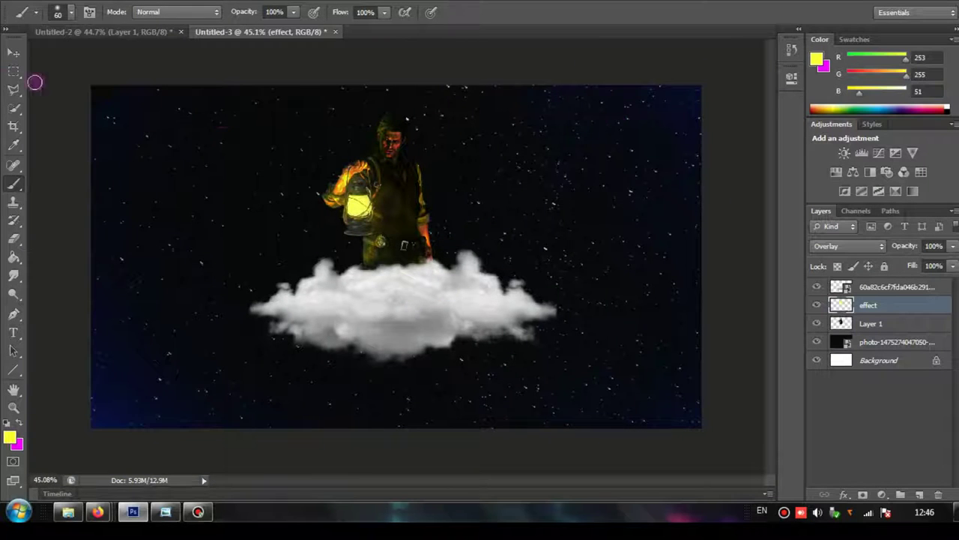
Shift Layer 1 and the effect layer together slightly to the right.
left_click(14, 53)
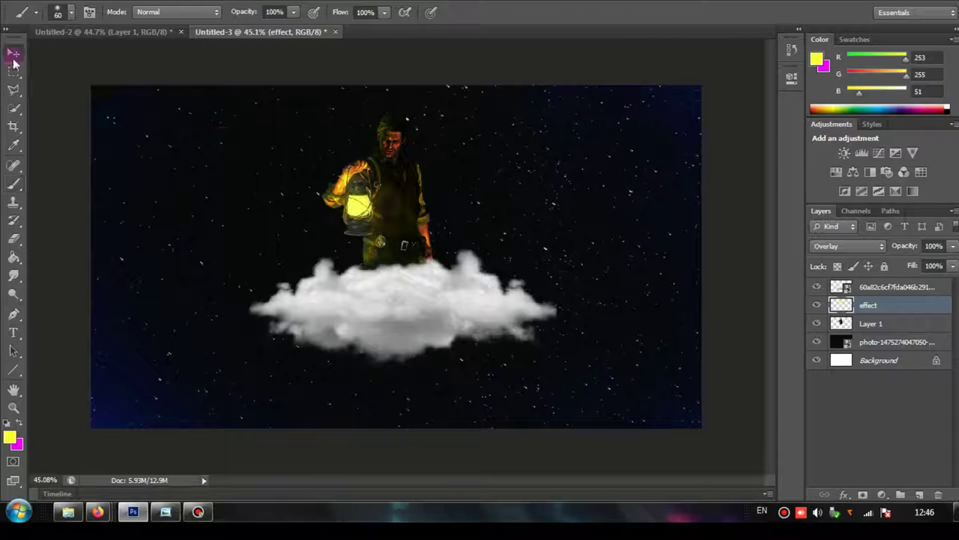
left_click(892, 323, "shift")
left_click_drag(386, 219, 390, 221)
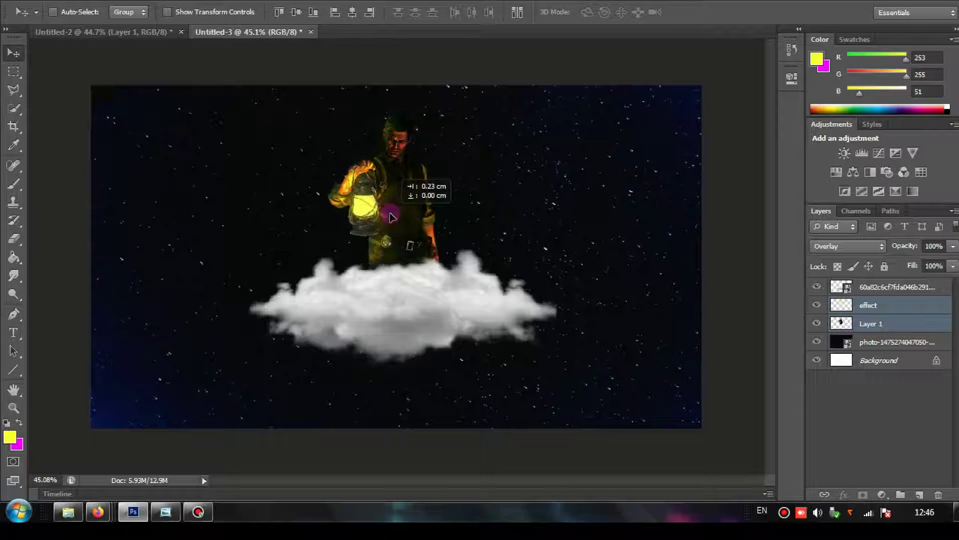
Brighten Layer 1 to brightness 65, then reselect the effect layer.
left_click(875, 327)
left_click(94, 3)
mouse_move(116, 26)
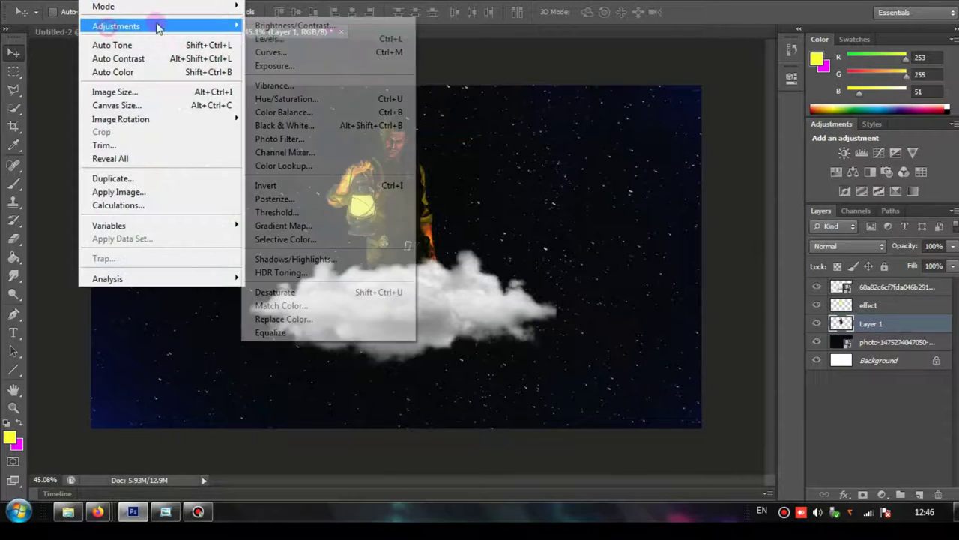
left_click(338, 26)
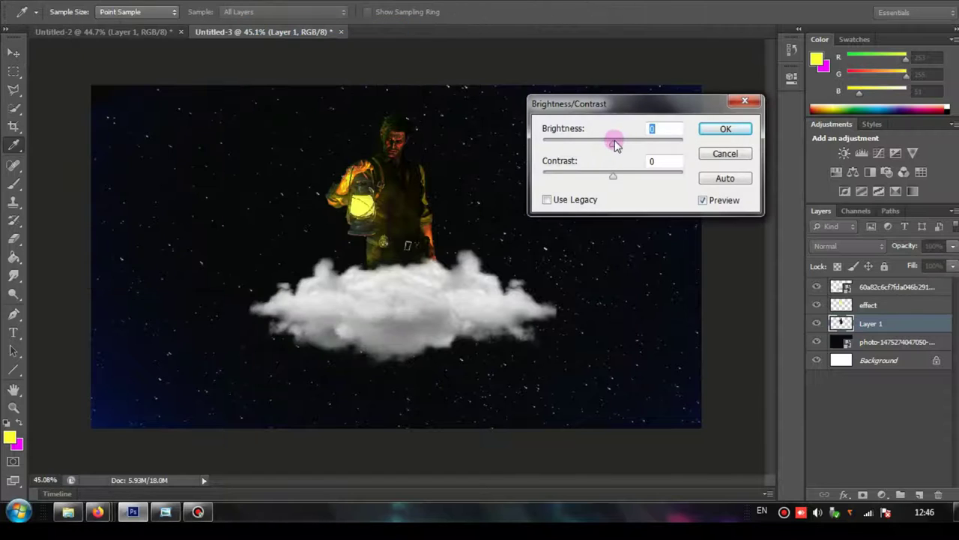
left_click_drag(628, 147, 649, 148)
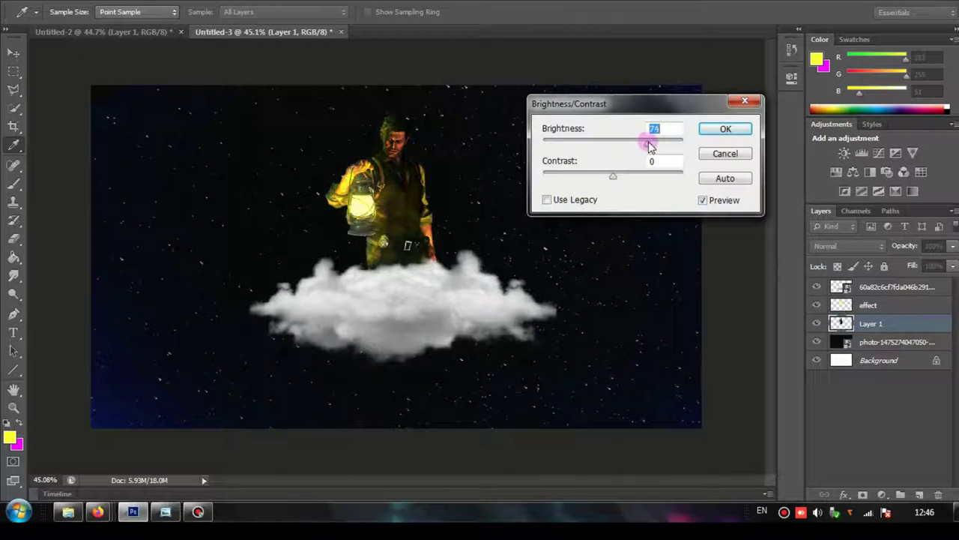
left_click(712, 131)
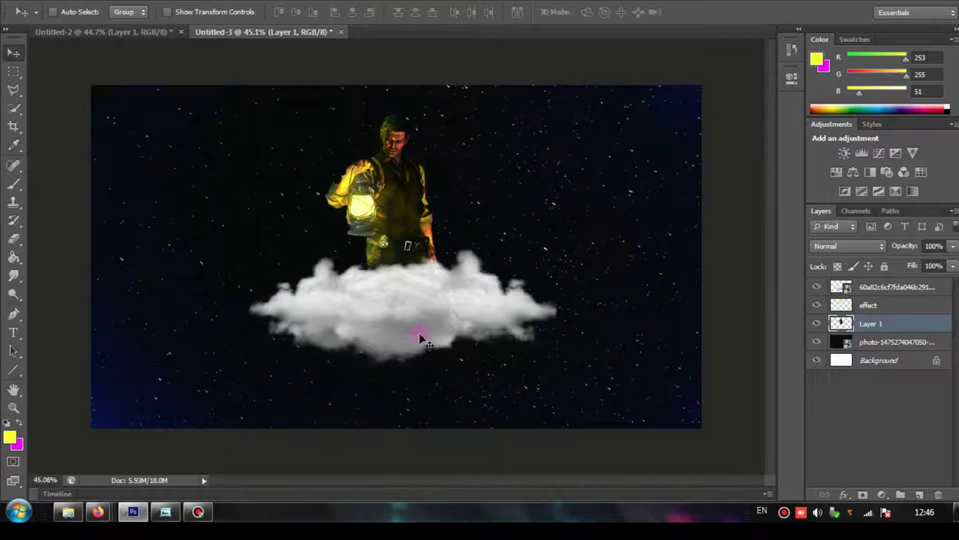
left_click(888, 287)
left_click(890, 306)
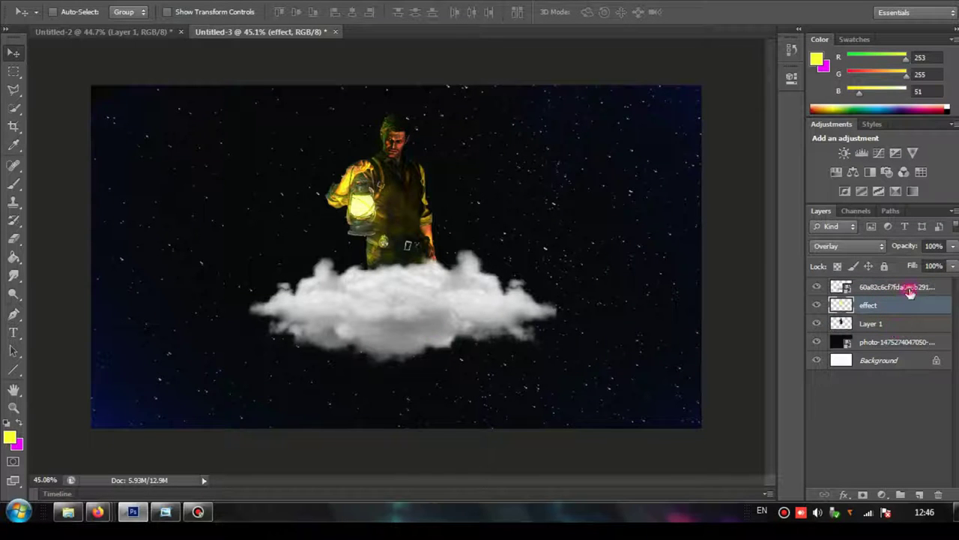
Add a new top layer and set the foreground colour to a sampled grey.
left_click(910, 289)
left_click(921, 495)
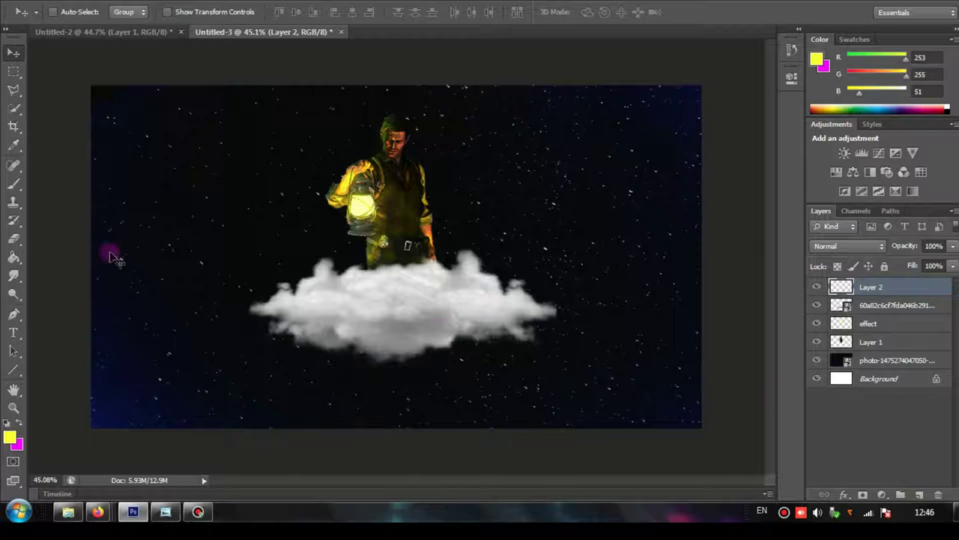
left_click(13, 144)
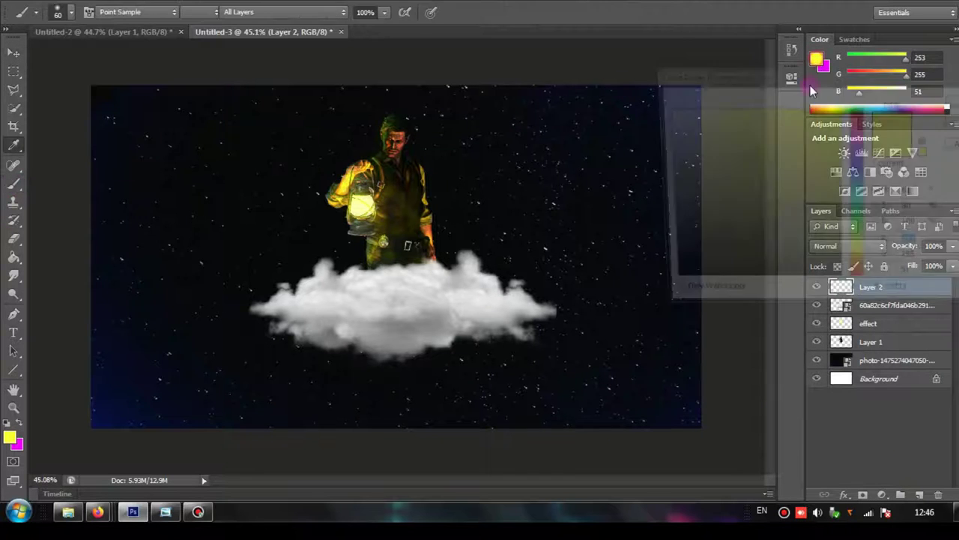
left_click(816, 59)
left_click(637, 235)
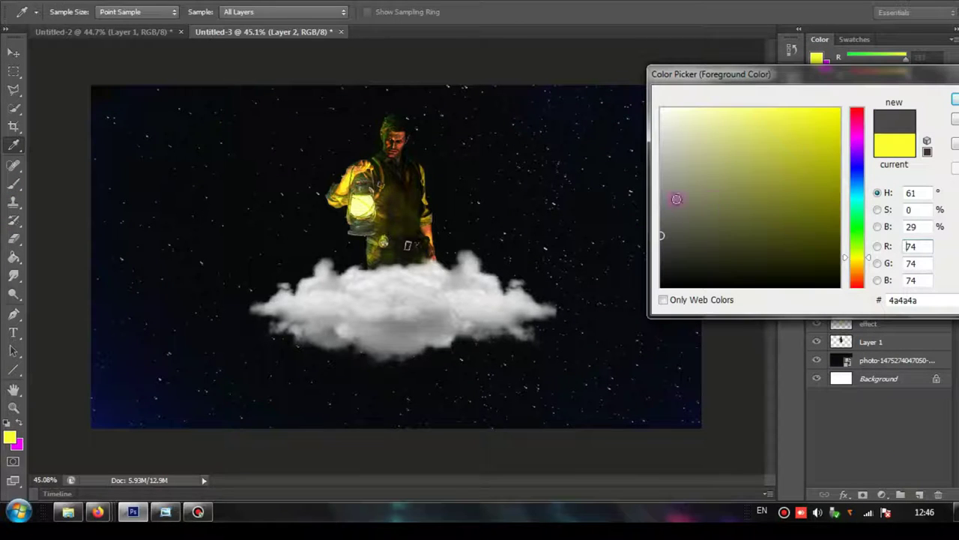
left_click(664, 202)
key("b")
key("Return")
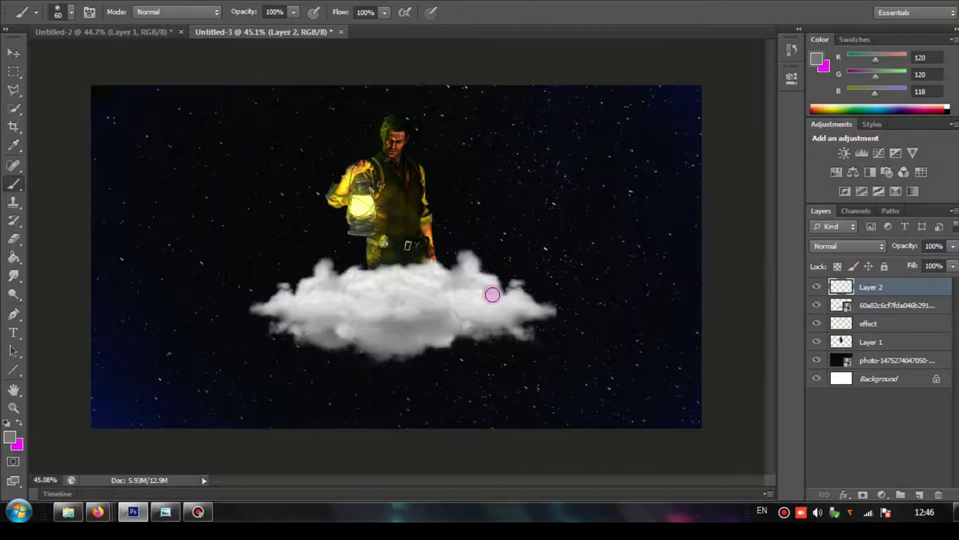
Paint grey shading across the cloud with a 125 px brush, blended in Soft Light.
key("bracketright")
key("bracketright")
key("bracketright")
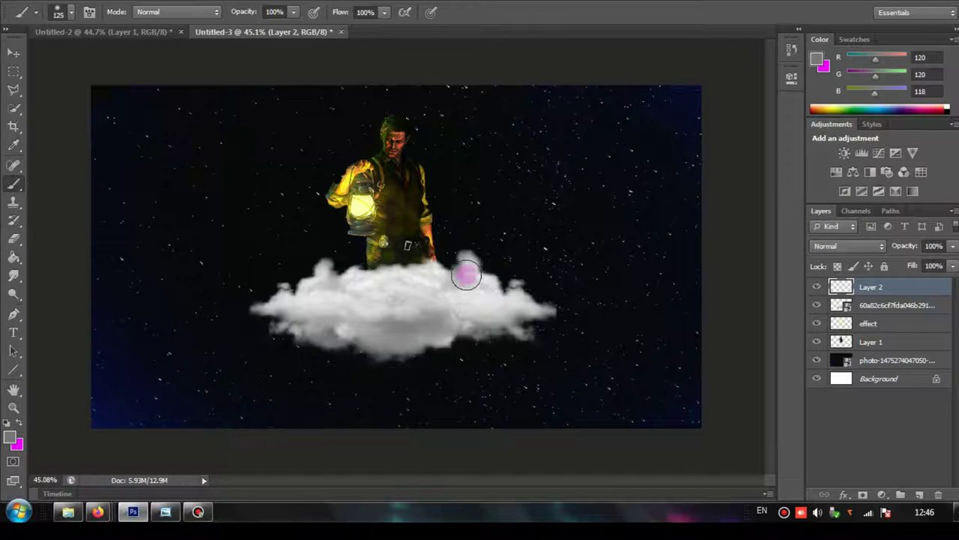
mouse_move(471, 276)
left_mouse_down()
mouse_move(317, 284)
mouse_move(277, 308)
mouse_move(475, 313)
mouse_move(460, 293)
mouse_move(387, 330)
mouse_move(495, 305)
mouse_move(328, 289)
left_mouse_up()
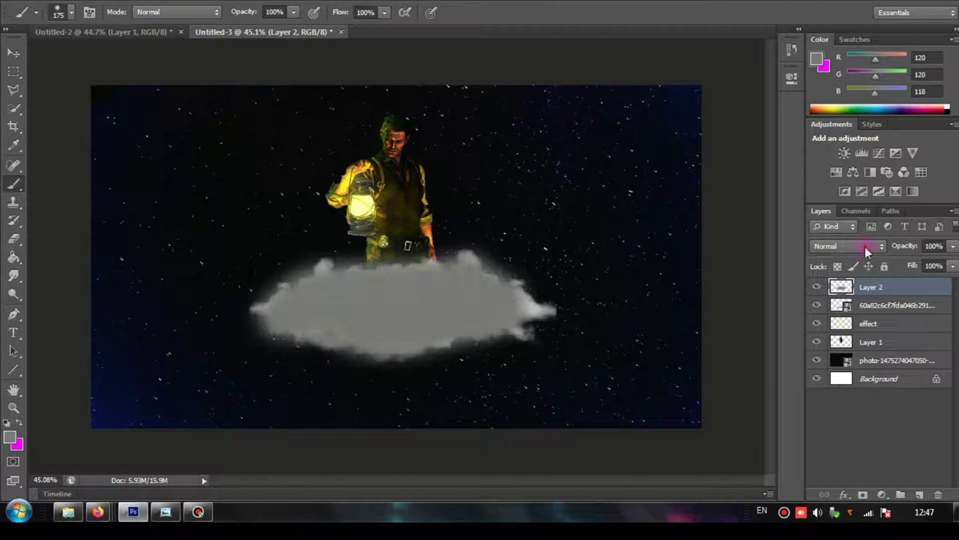
left_click(866, 251)
left_click(836, 155)
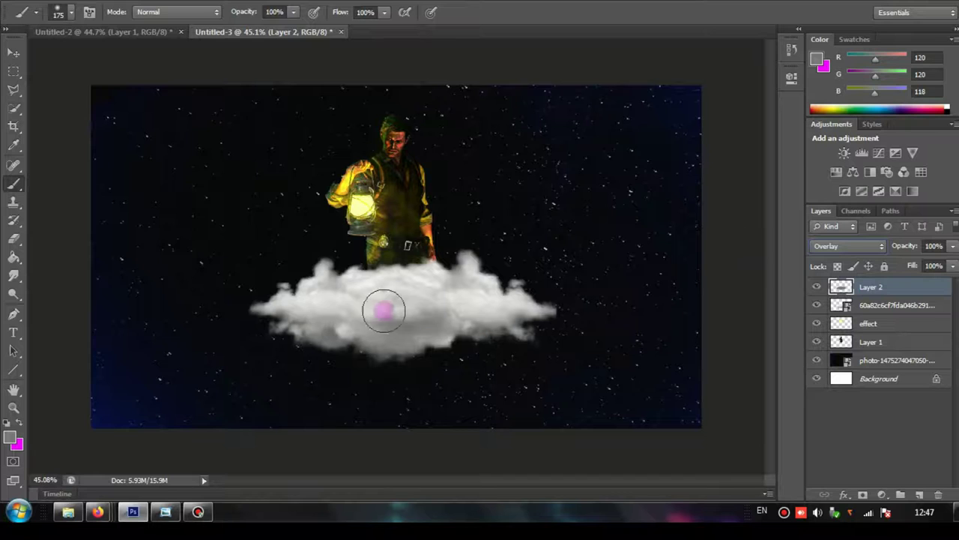
left_click(882, 247)
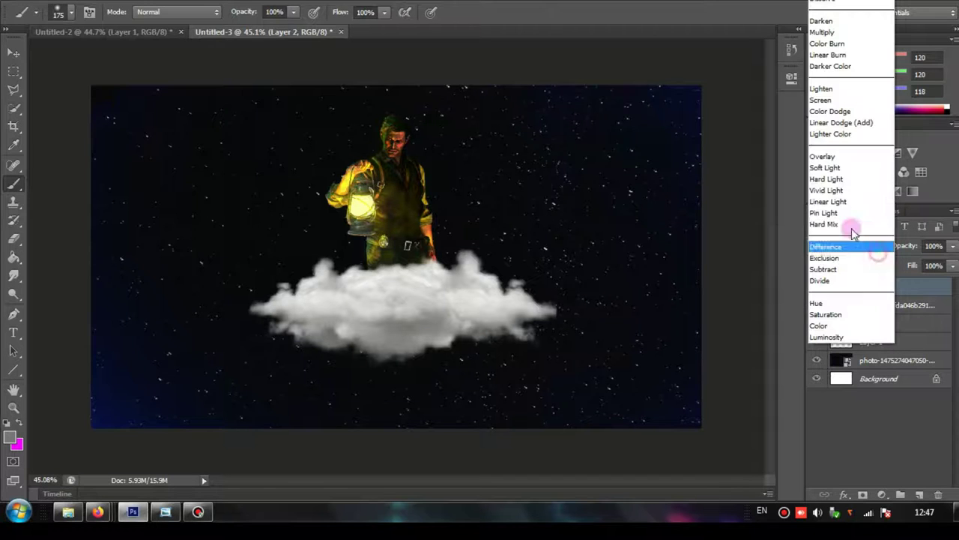
left_click(841, 164)
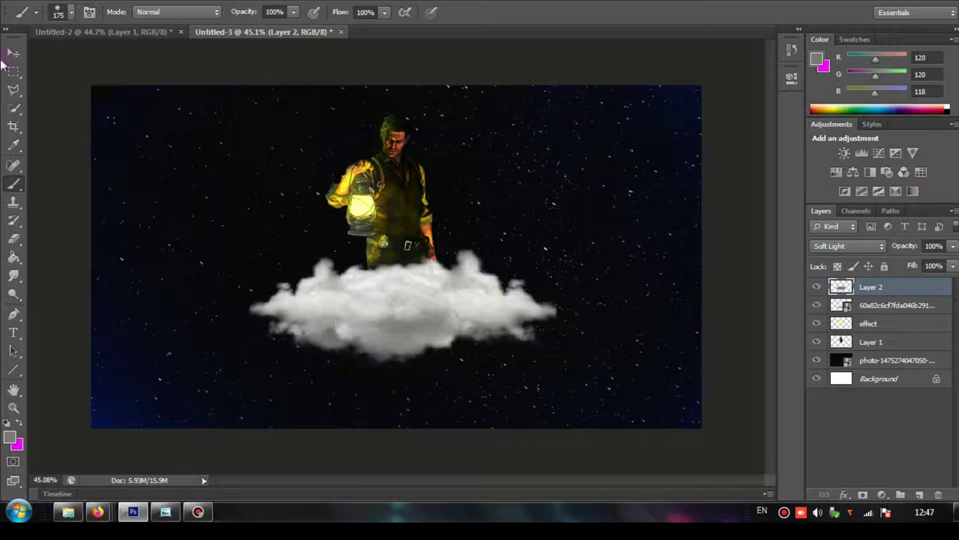
Adjust Layer 2 to brightness -100 and contrast 63.
left_click(13, 52)
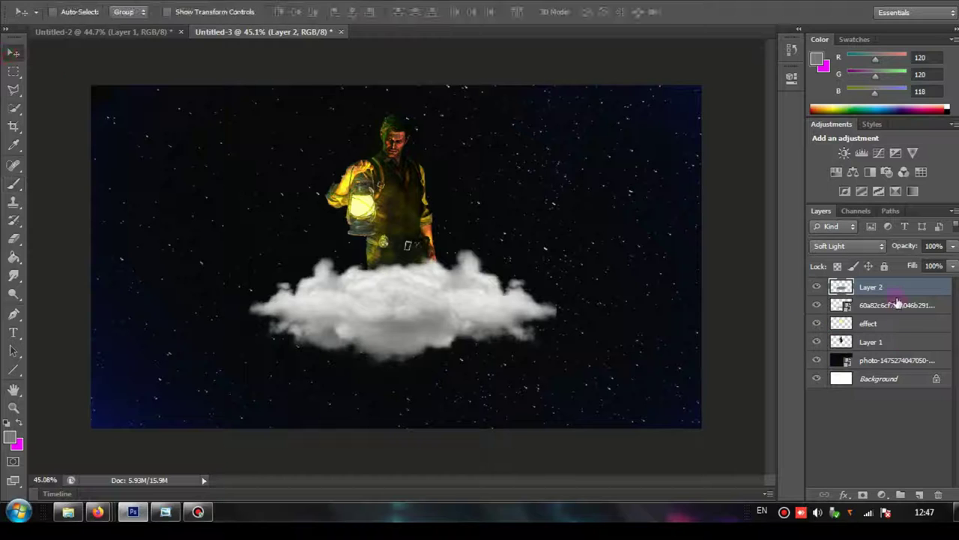
left_click(899, 401)
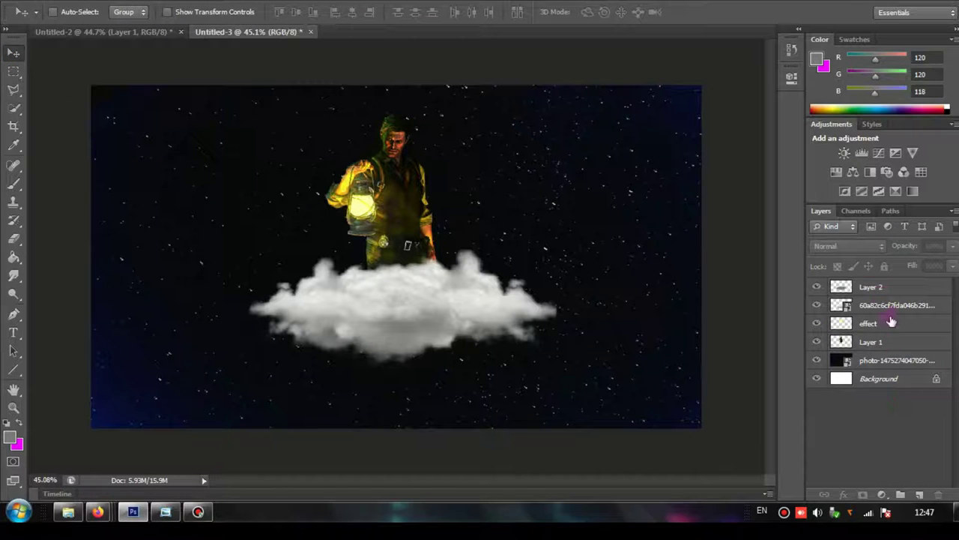
left_click(885, 291)
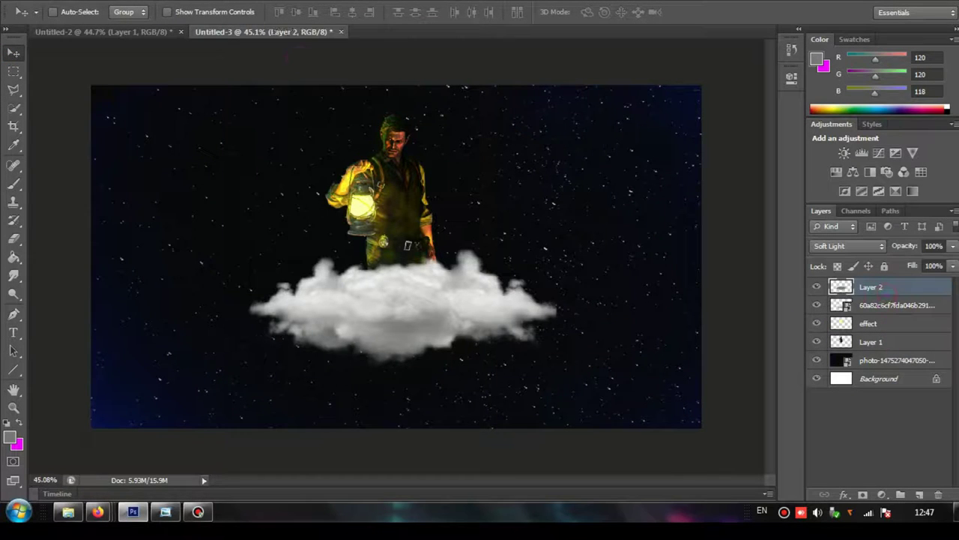
left_click(93, 2)
left_click(299, 25)
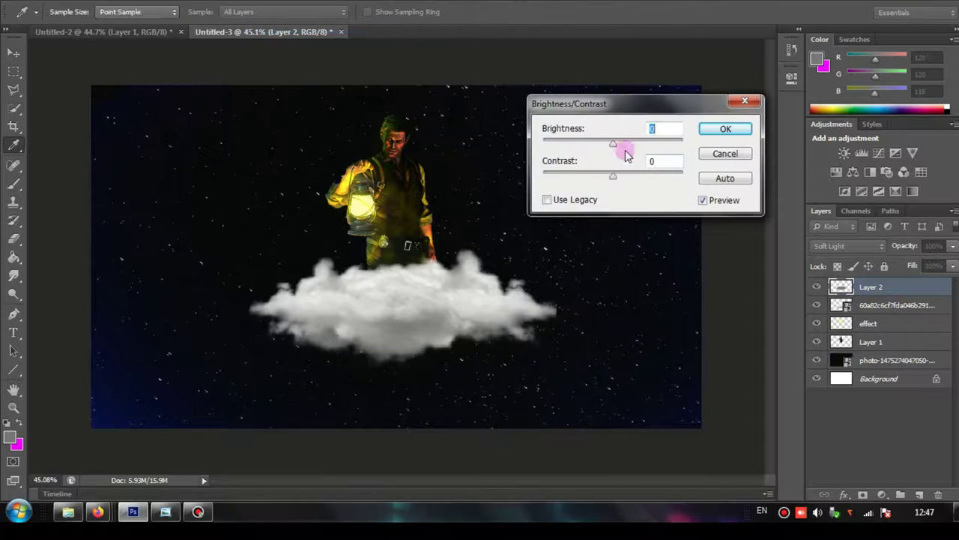
mouse_move(613, 150)
left_mouse_down()
mouse_move(584, 154)
mouse_move(629, 176)
left_mouse_up()
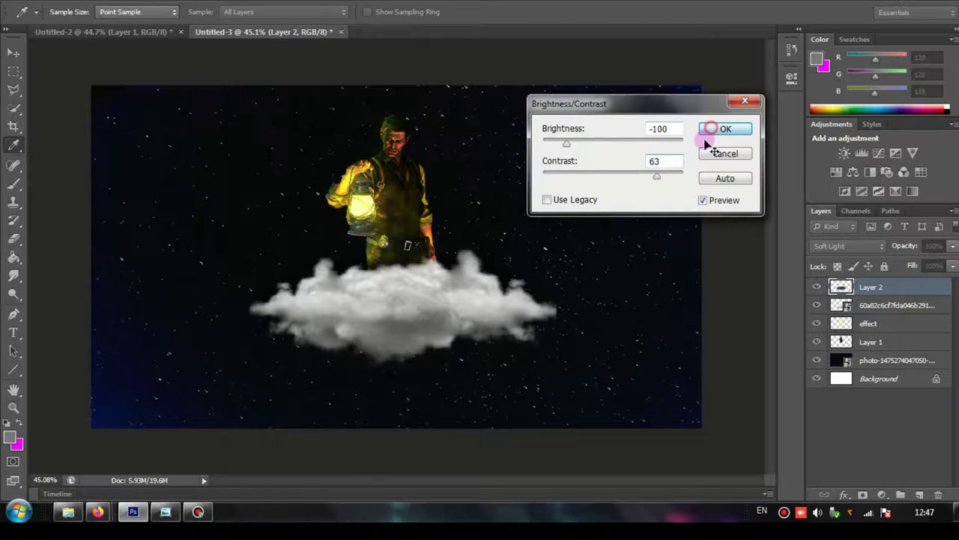
left_click(715, 130)
Add 'FEAR' text left of the man and scale it up across the canvas.
left_click(12, 332)
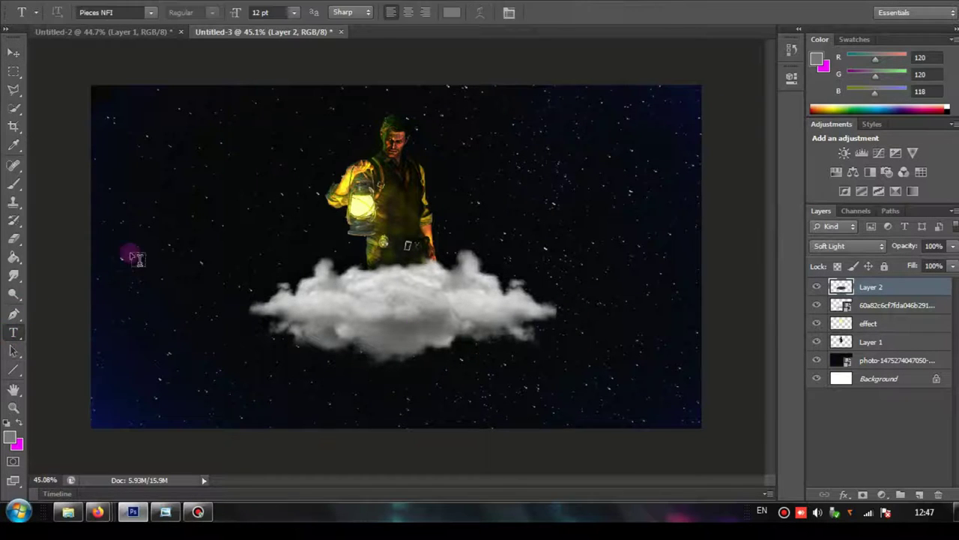
left_click(204, 178)
type("FEAR")
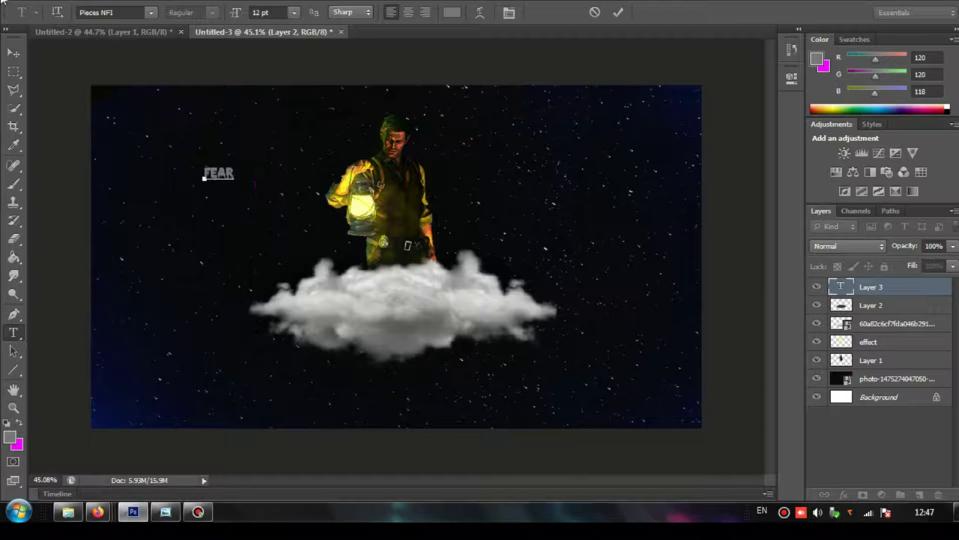
left_click(14, 52)
key("ctrl+t")
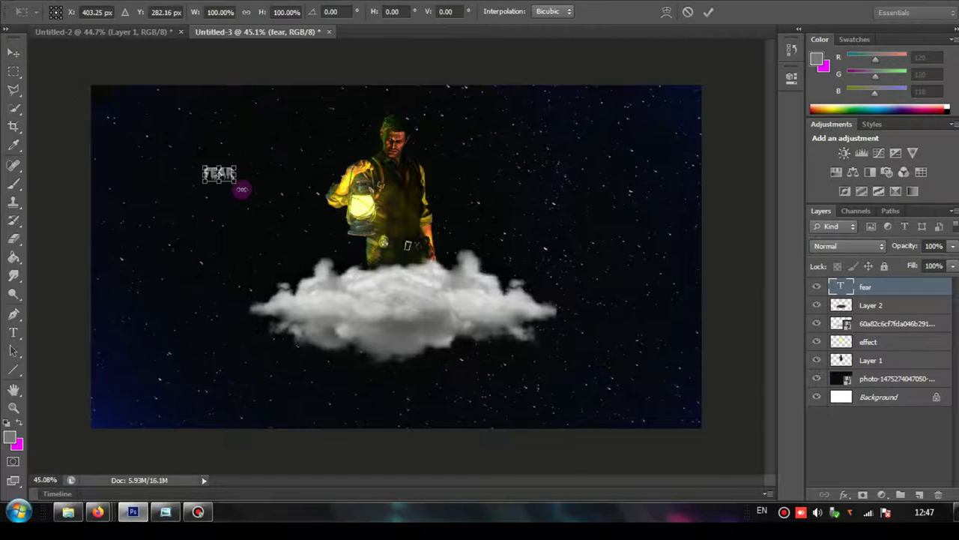
left_click_drag(246, 182, 692, 302)
left_click_drag(515, 208, 487, 188)
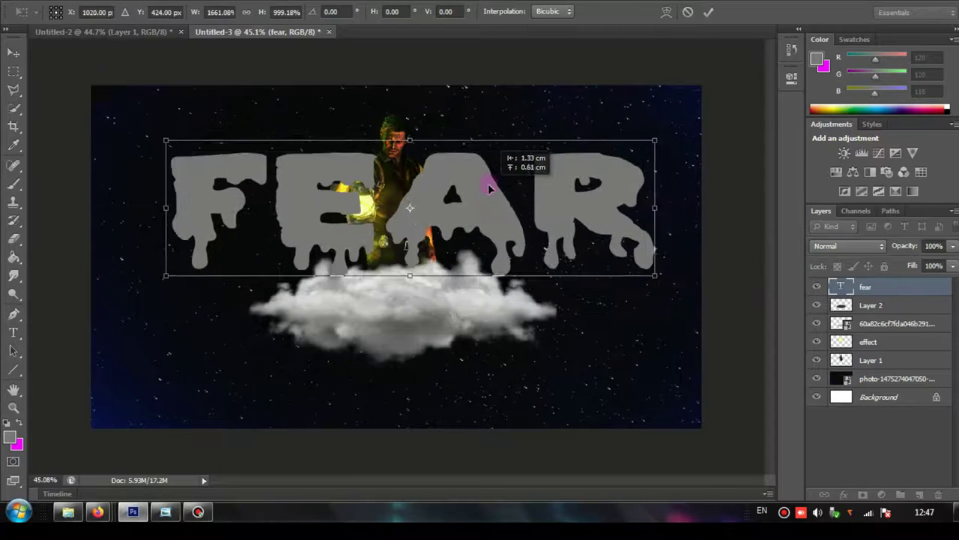
key("Return")
Adjust the spacing before the A so the text reads 'FE AR' around the man.
left_click(12, 333)
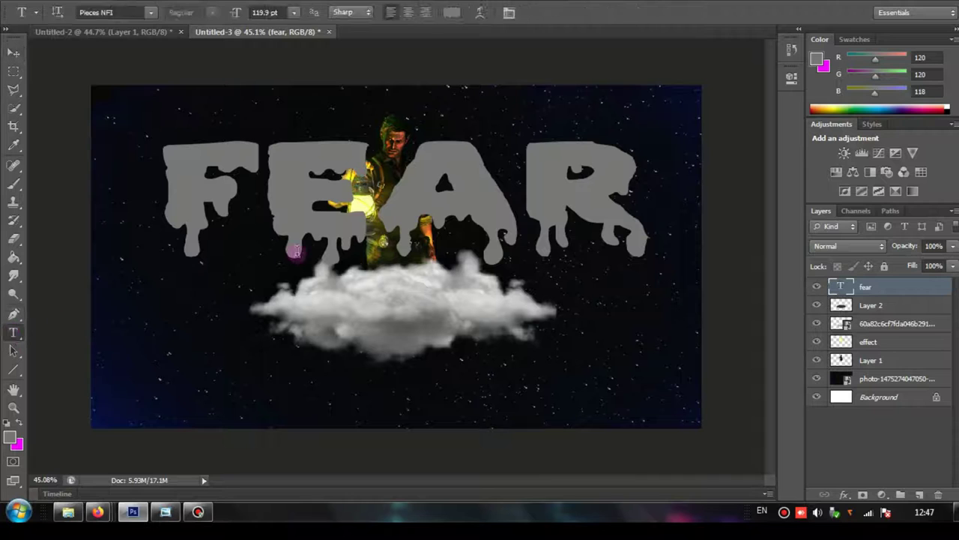
left_click(371, 212)
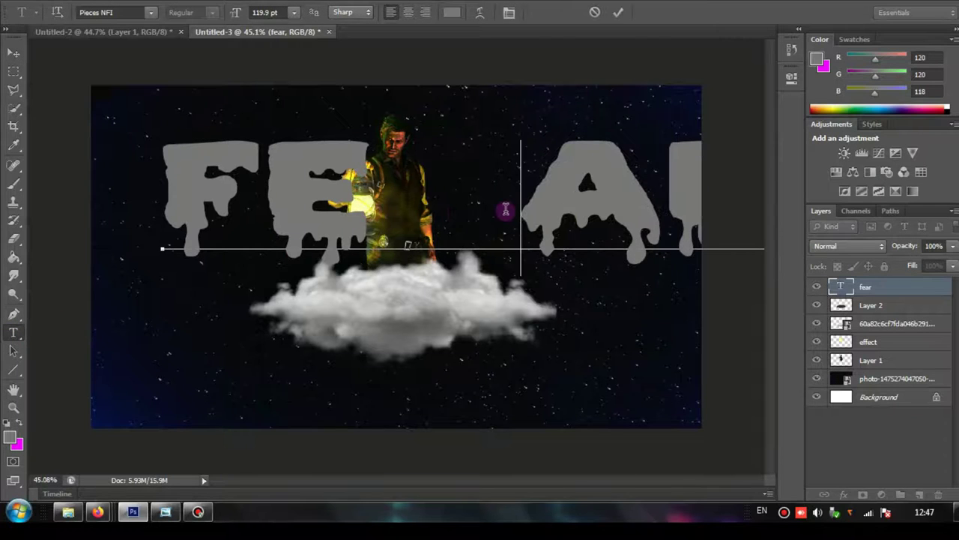
key("BackSpace")
key("BackSpace")
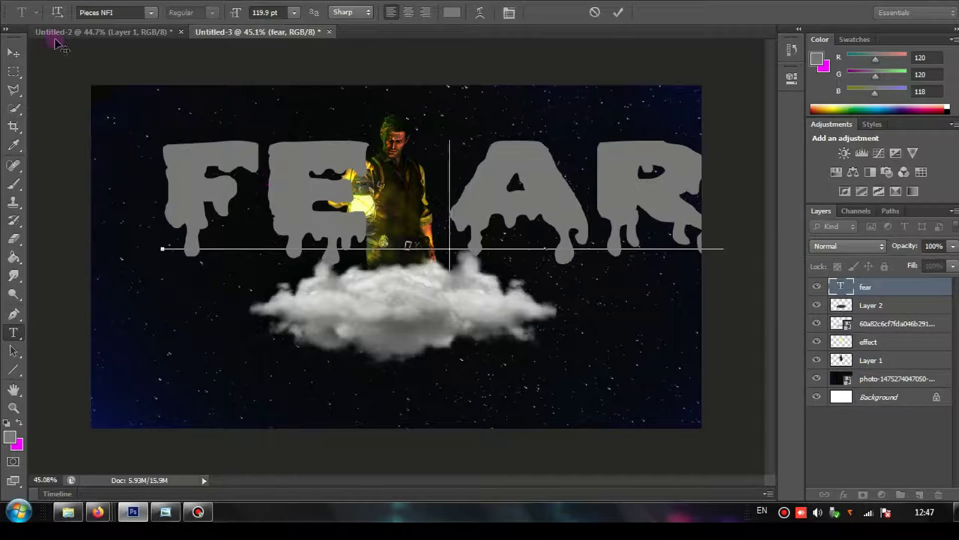
left_click(15, 52)
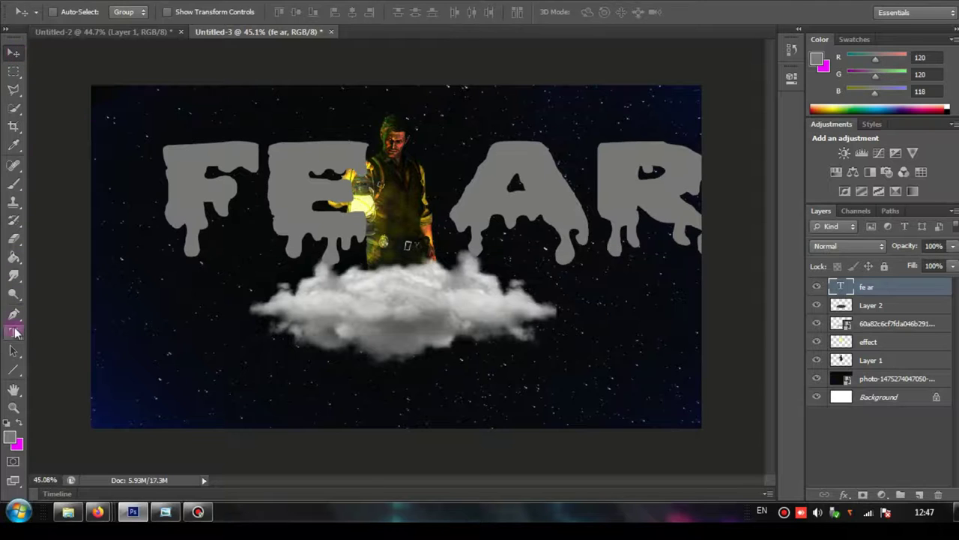
Colour the text bright green #46ff28 and move its layer beneath the man.
left_click(13, 332)
left_click_drag(165, 195, 700, 203)
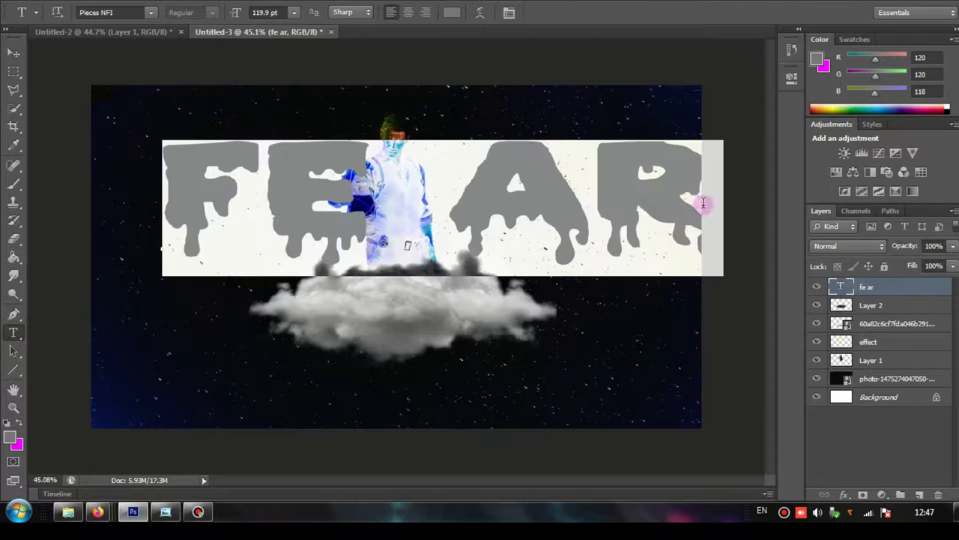
left_click(445, 15)
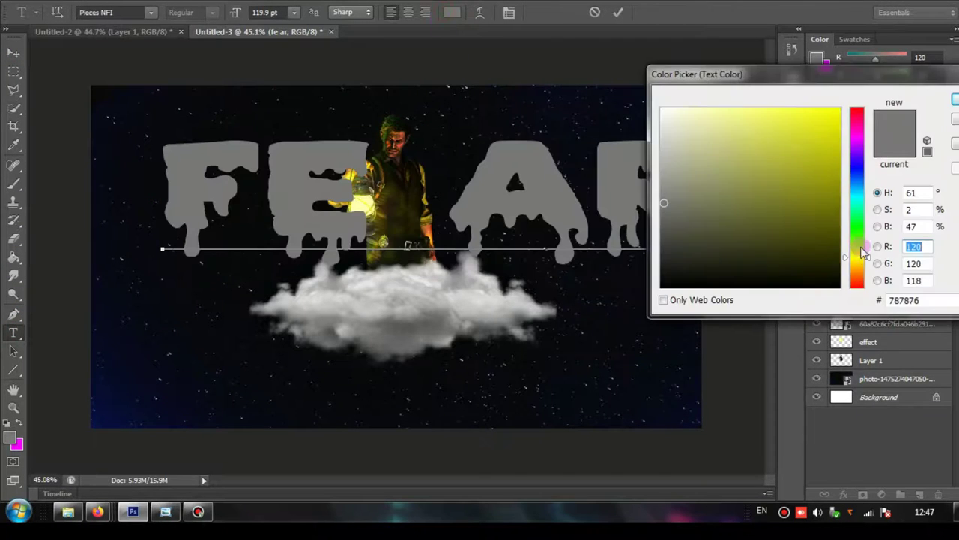
left_click_drag(856, 257, 857, 231)
left_click_drag(789, 138, 812, 105)
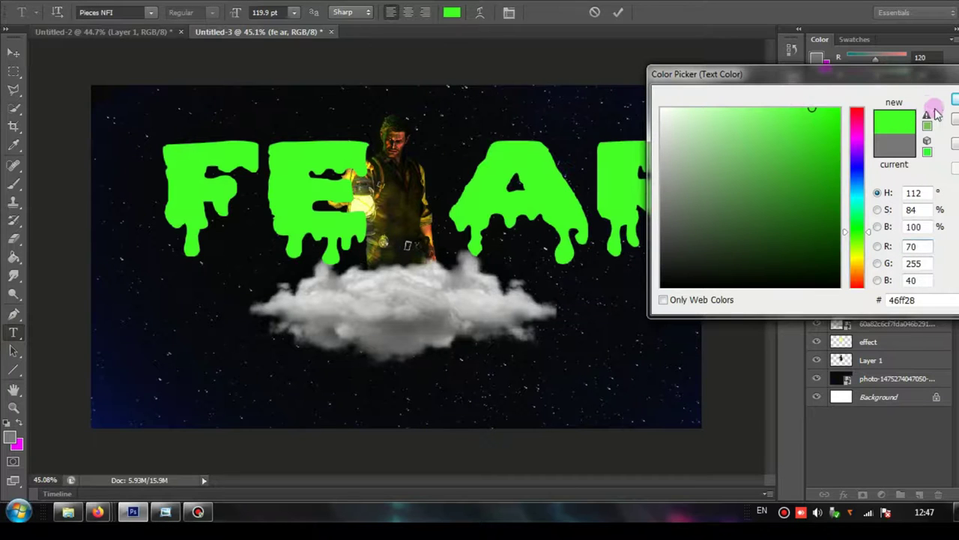
left_click(955, 100)
left_click(71, 79)
key("v")
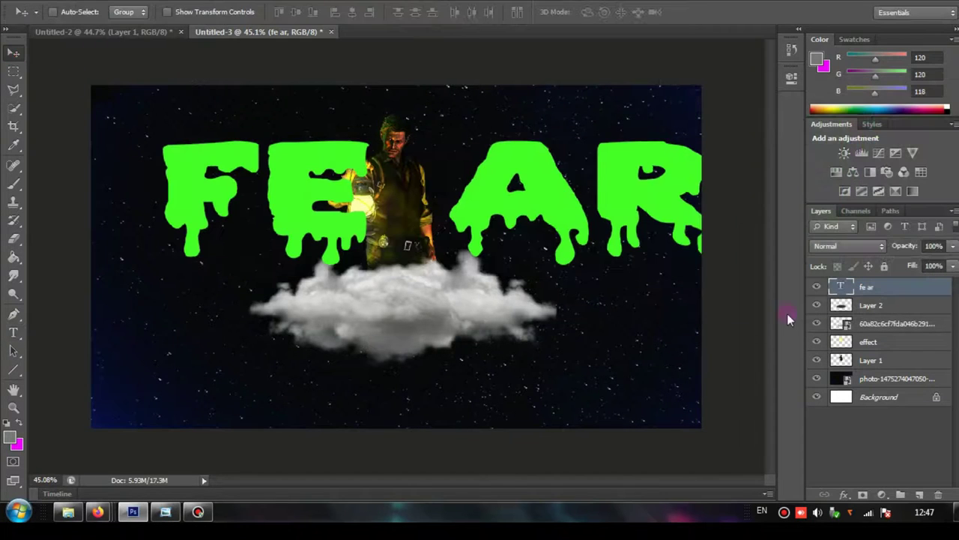
left_click_drag(889, 288, 901, 372)
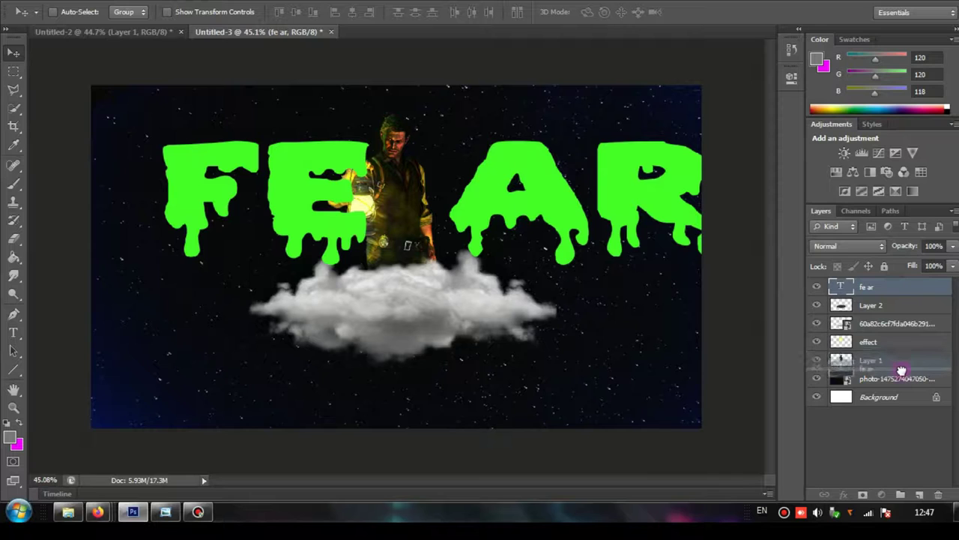
Nudge the FEAR text up-left and give it a bright green 35 px Outer Glow.
left_click_drag(561, 209, 541, 203)
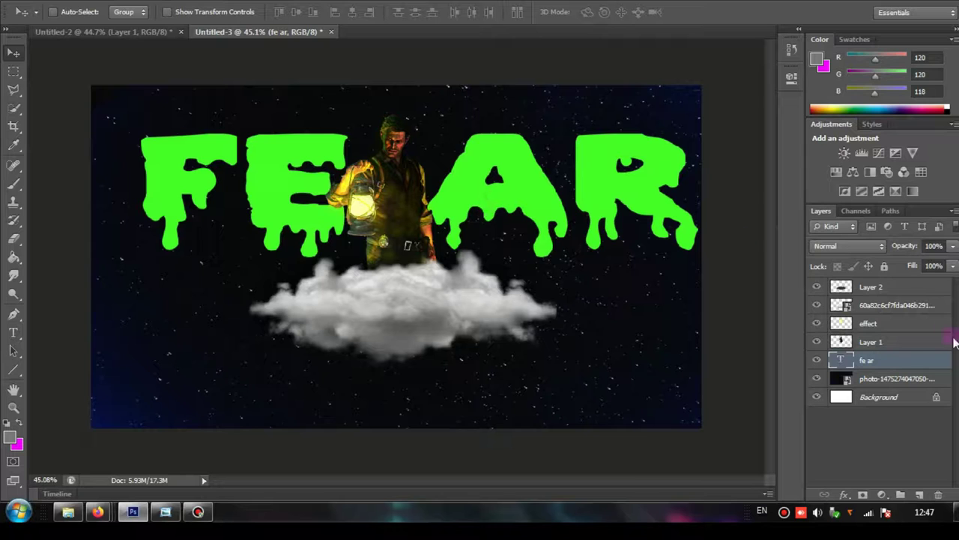
double_click(935, 363)
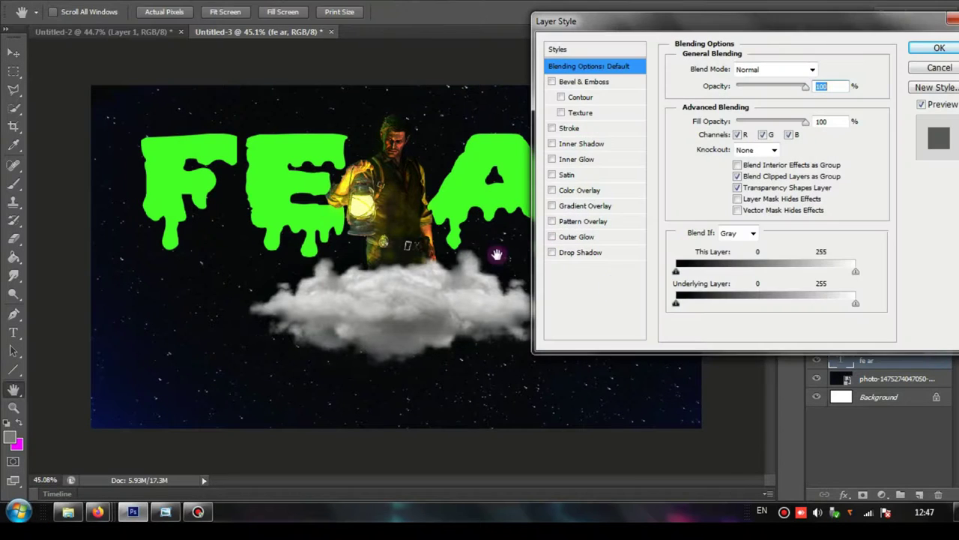
left_click(568, 237)
left_click(571, 238)
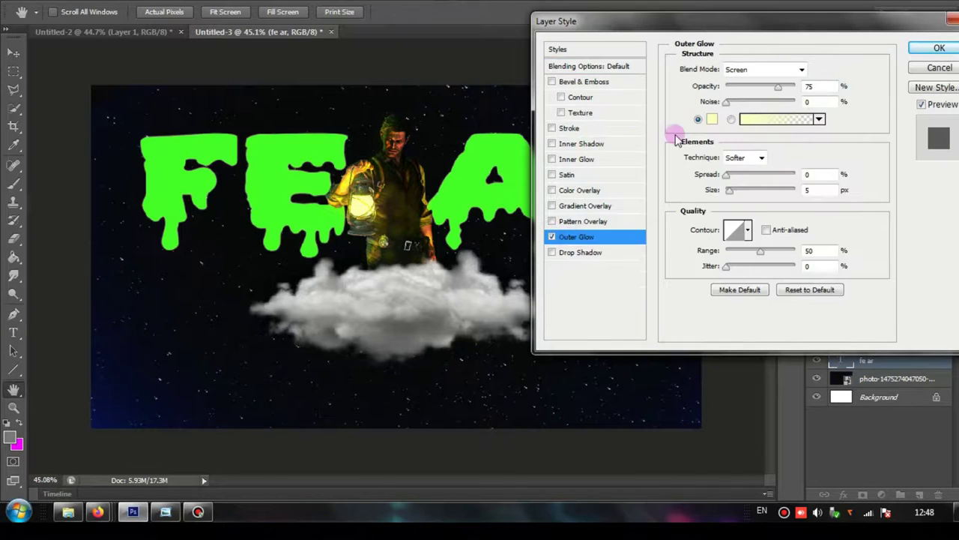
left_click(721, 123)
left_click(860, 234)
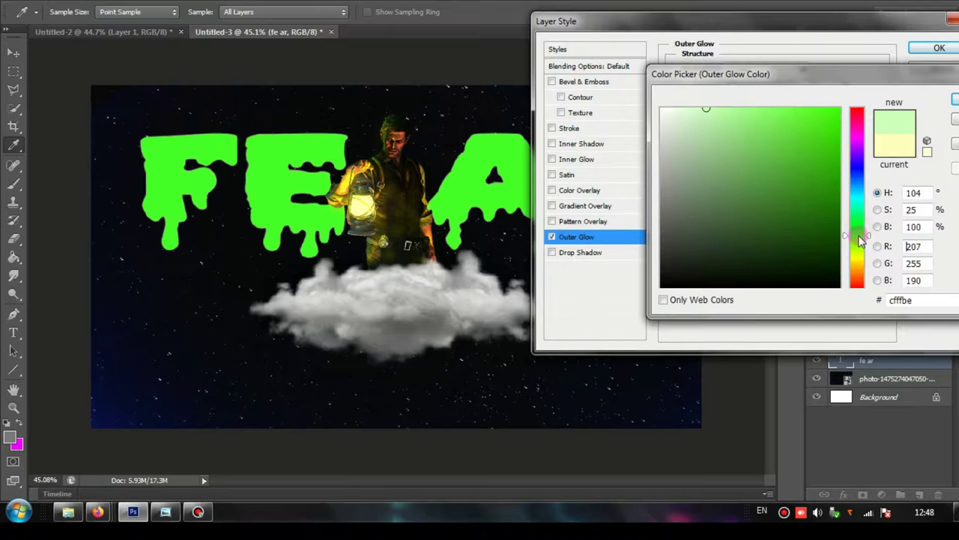
left_click_drag(824, 145, 956, 99)
left_click(955, 98)
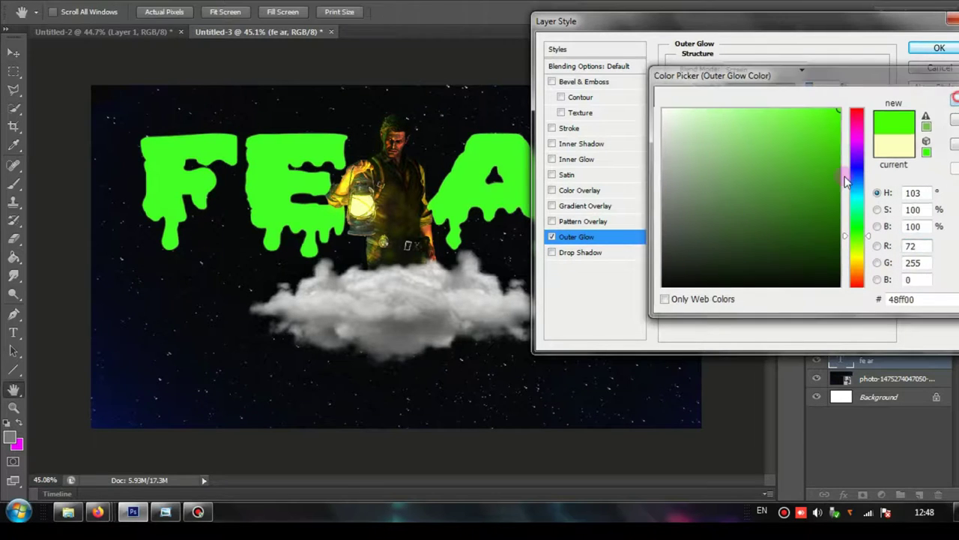
left_click_drag(733, 193, 741, 193)
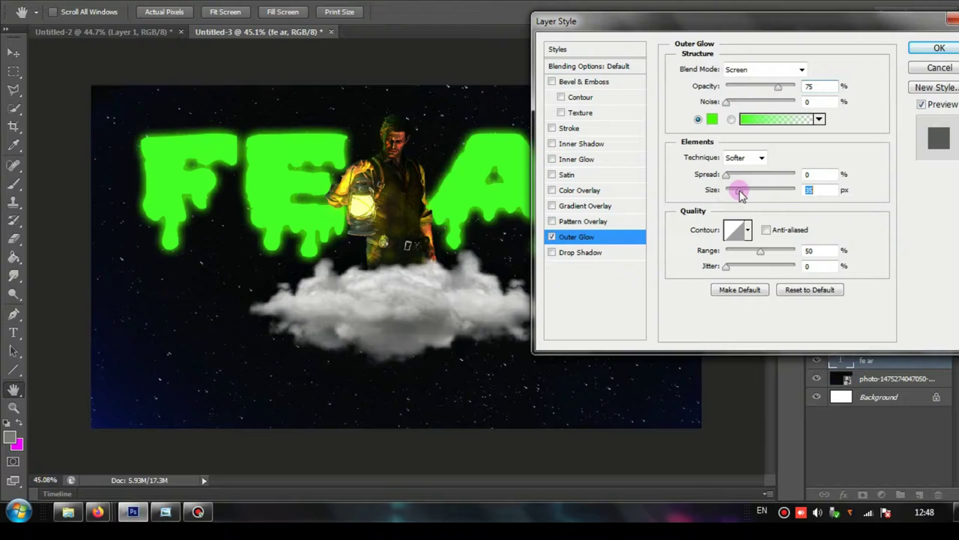
left_click(915, 49)
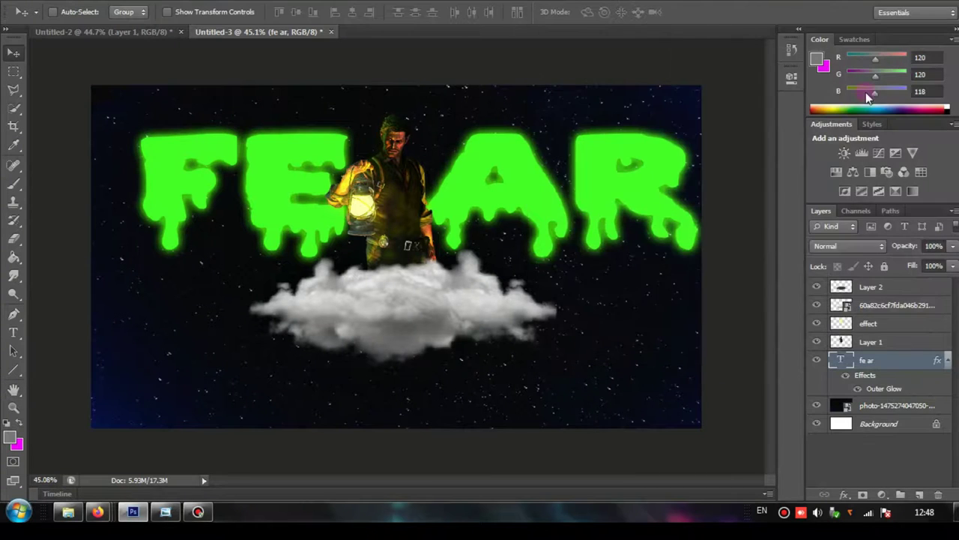
Select Layer 1 and its effect layer, then shift the man slightly right.
left_click(865, 344)
left_click(887, 323, "ctrl")
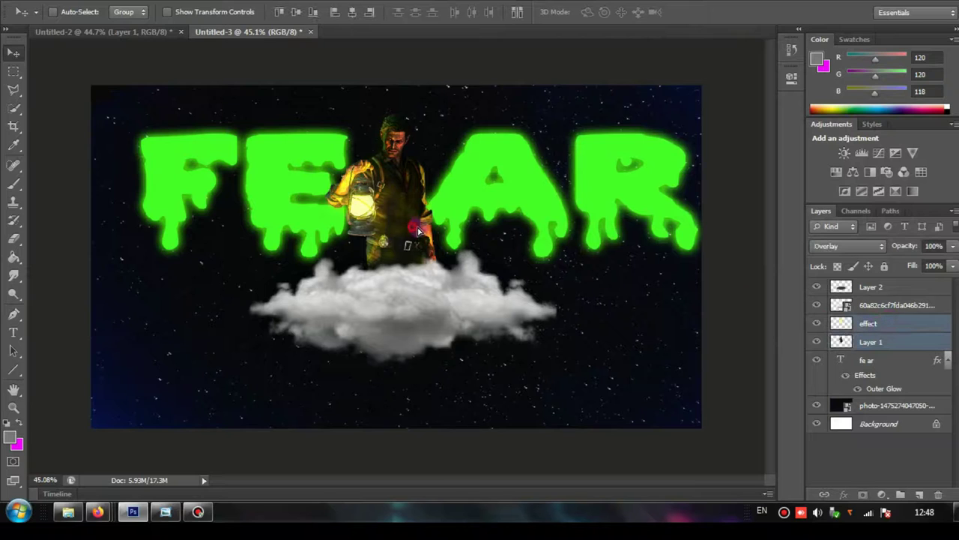
left_click_drag(417, 231, 426, 229)
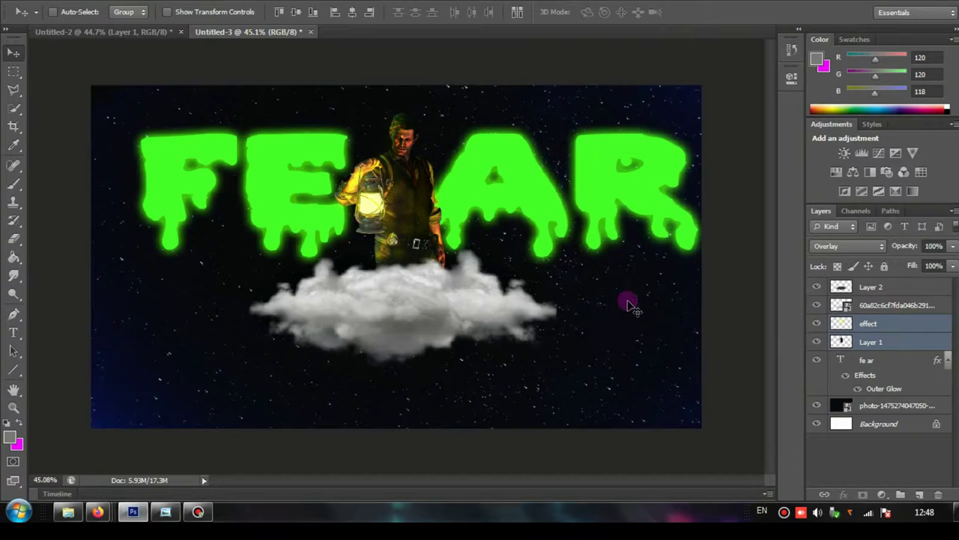